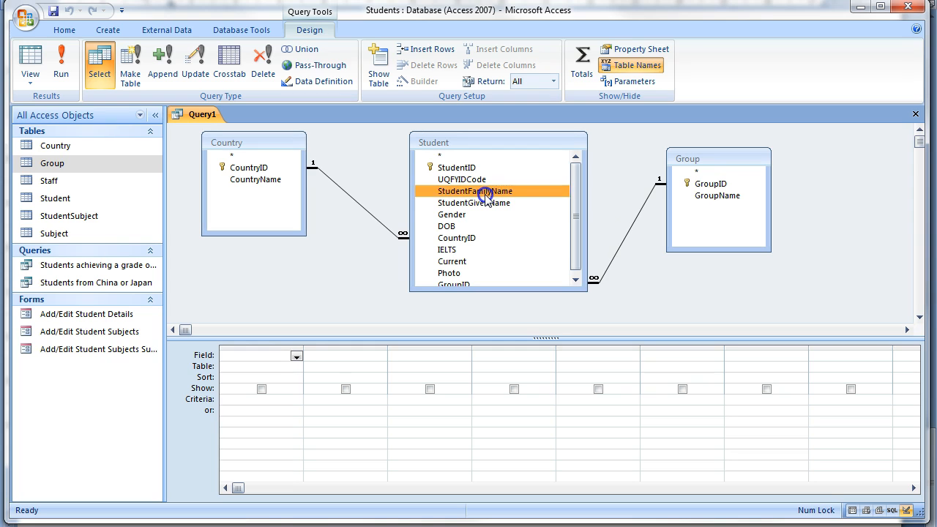
Add StudentFamilyName, StudentGivenName and IELTS from the Student table to the query and set the IELTS criterion to <6.5.
{"action": "double_click", "coordinate": [480, 191]}
{"action": "double_click", "coordinate": [482, 203]}
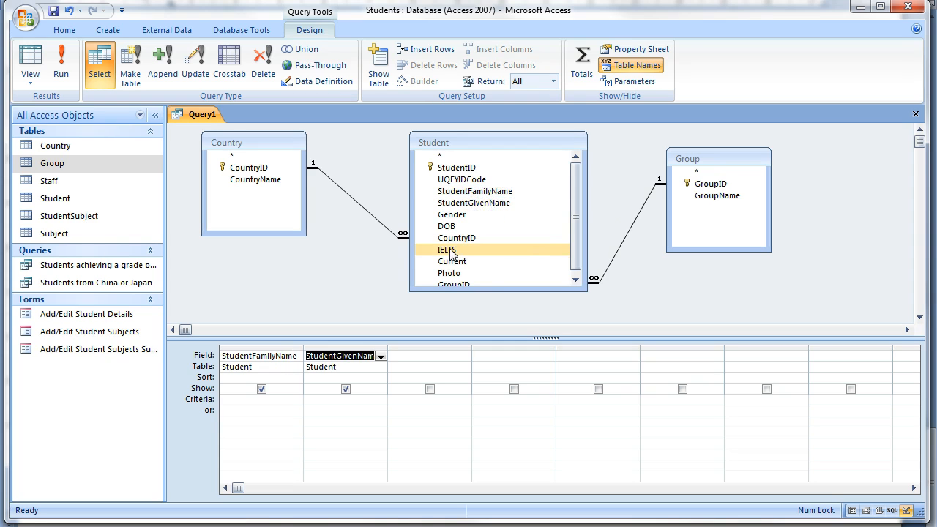
{"action": "double_click", "coordinate": [447, 249]}
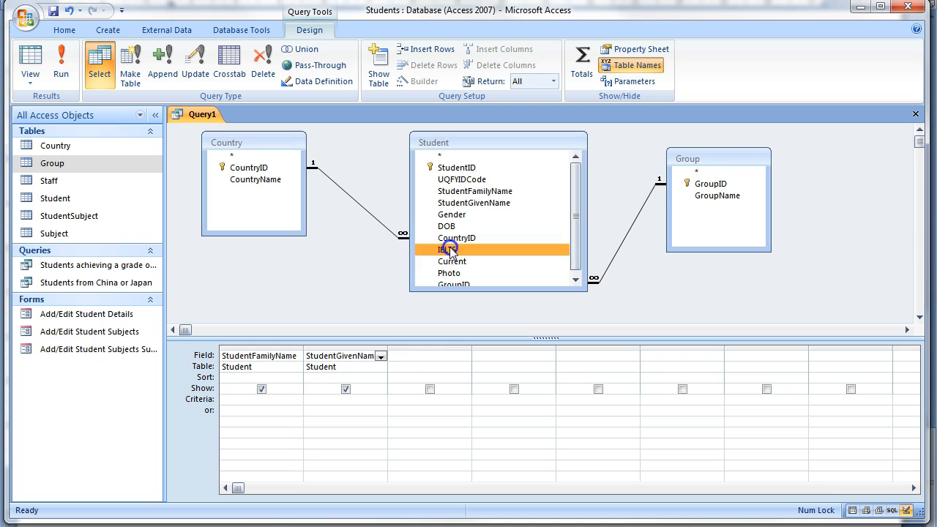
{"action": "left_click", "coordinate": [398, 401]}
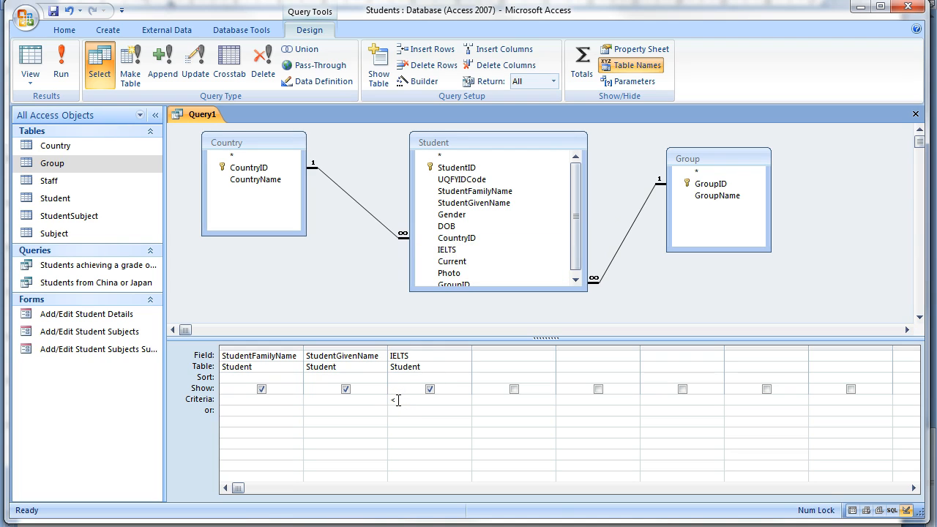
{"action": "key", "text": "Tab"}
View the query results, look through the listed students' IELTS scores and return to the query design.
{"action": "left_click", "coordinate": [30, 60]}
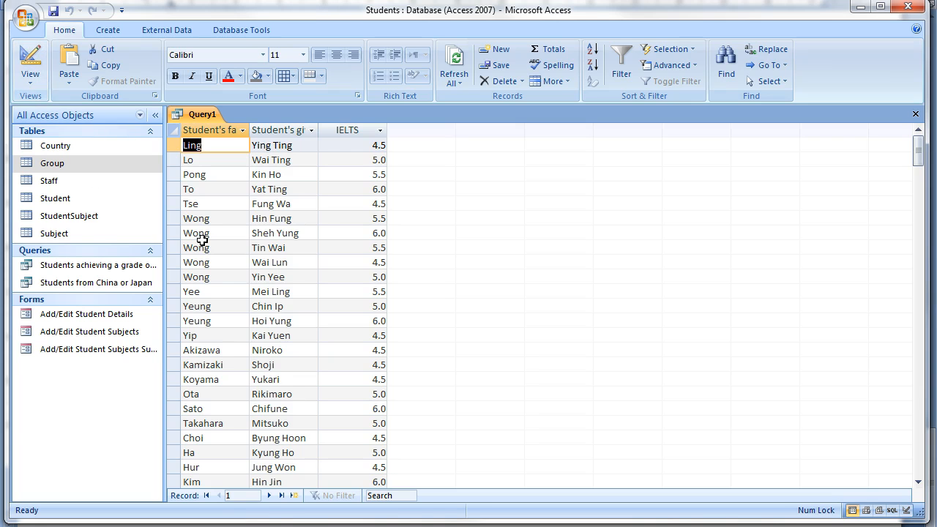
{"action": "scroll", "coordinate": [184, 235], "scroll_direction": "down", "scroll_amount": 20}
{"action": "scroll", "coordinate": [231, 268], "scroll_direction": "down", "scroll_amount": 2}
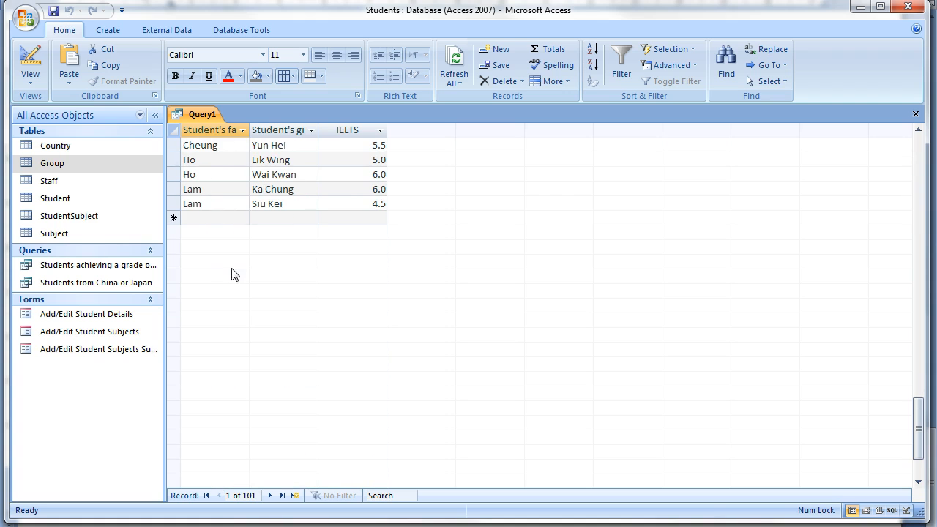
{"action": "left_click", "coordinate": [28, 59]}
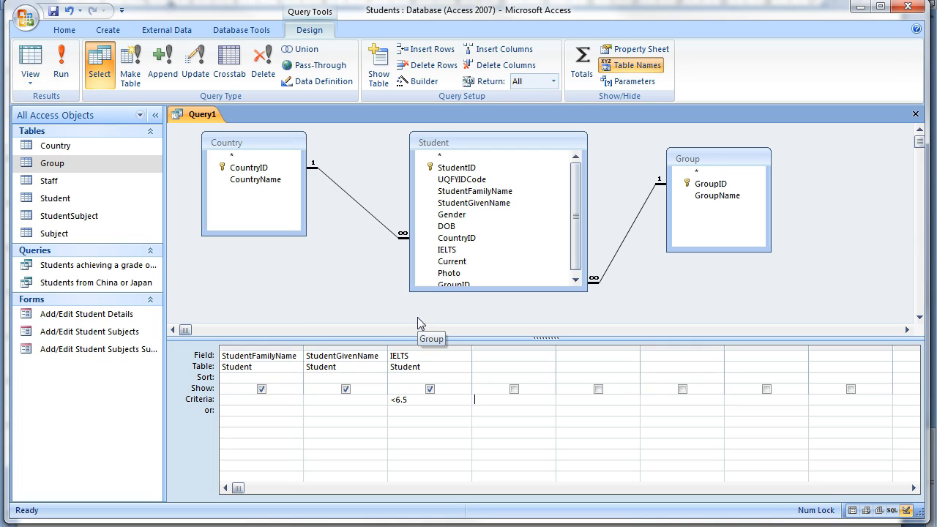
Add GroupName from the Group table to the query with the parameter prompt [Which group?] as its criterion.
{"action": "left_click", "coordinate": [715, 198]}
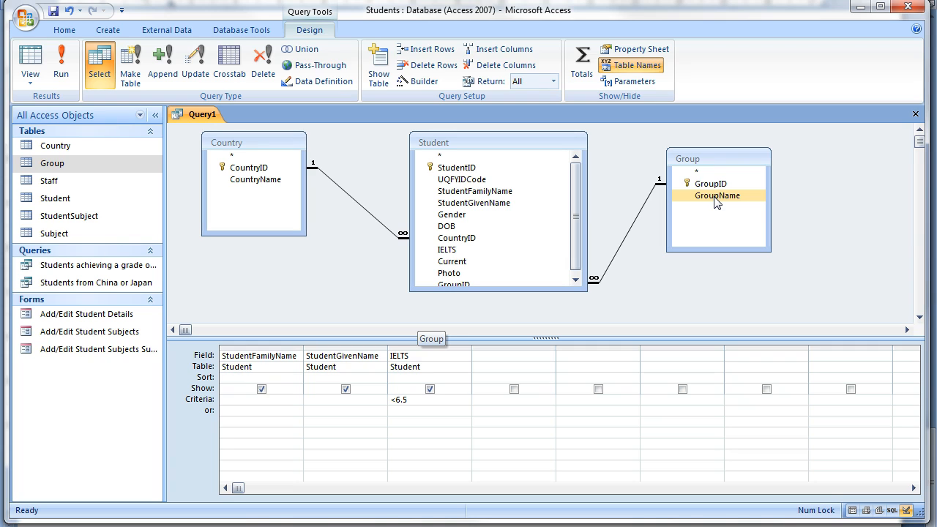
{"action": "double_click", "coordinate": [716, 196]}
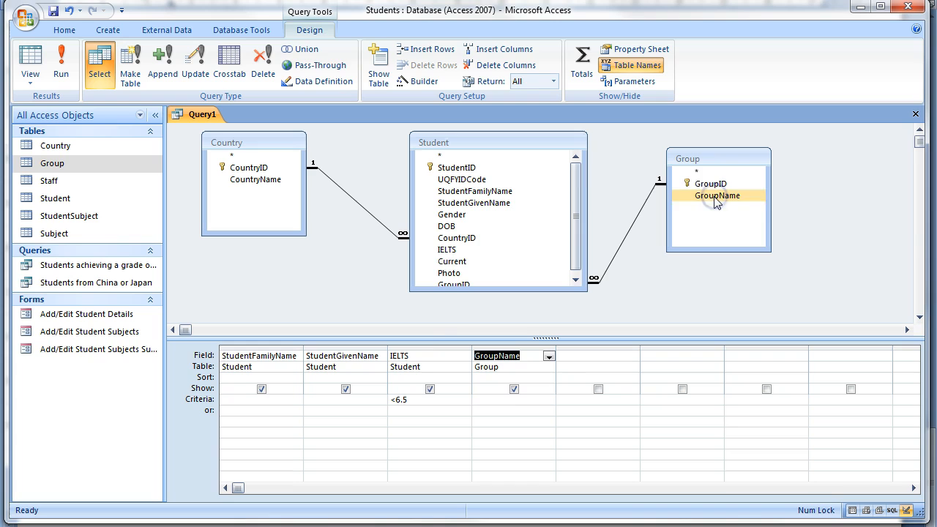
{"action": "left_click", "coordinate": [506, 400]}
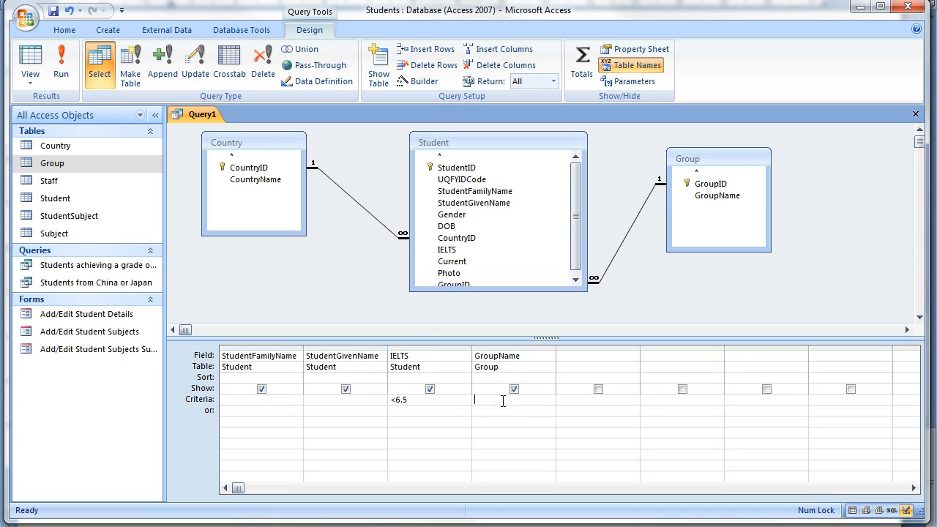
{"action": "type", "text": "[Which group?]"}
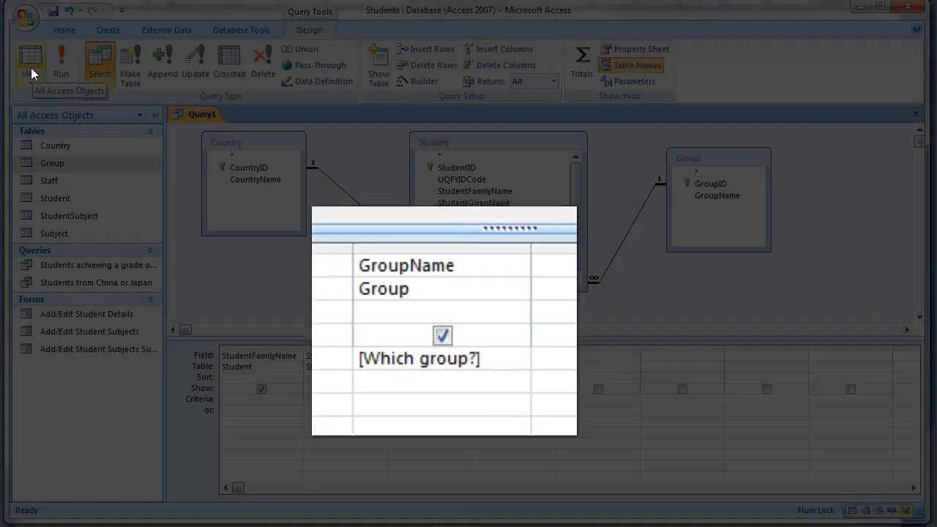
Test the query with Feb15 as the group, look through the returned records and return to the query design.
{"action": "left_click", "coordinate": [31, 66]}
{"action": "type", "text": "Feb15"}
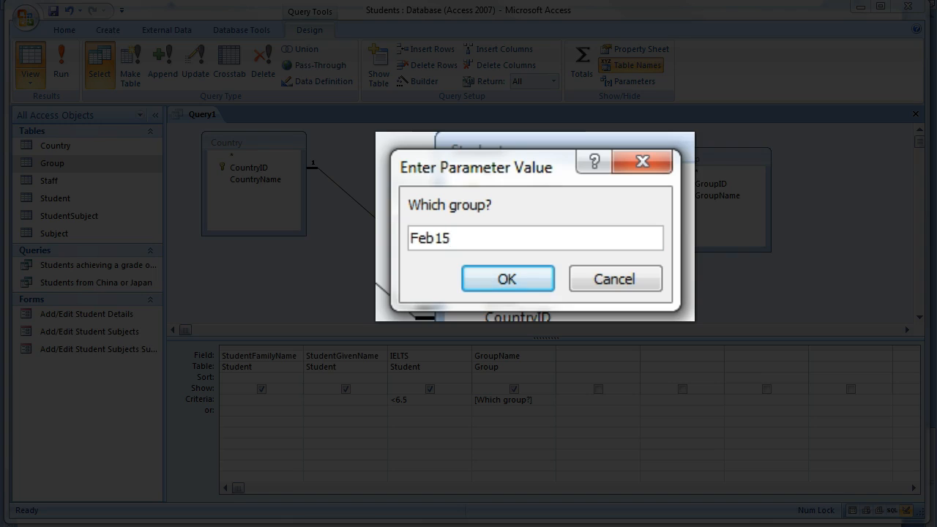
{"action": "left_click", "coordinate": [449, 217]}
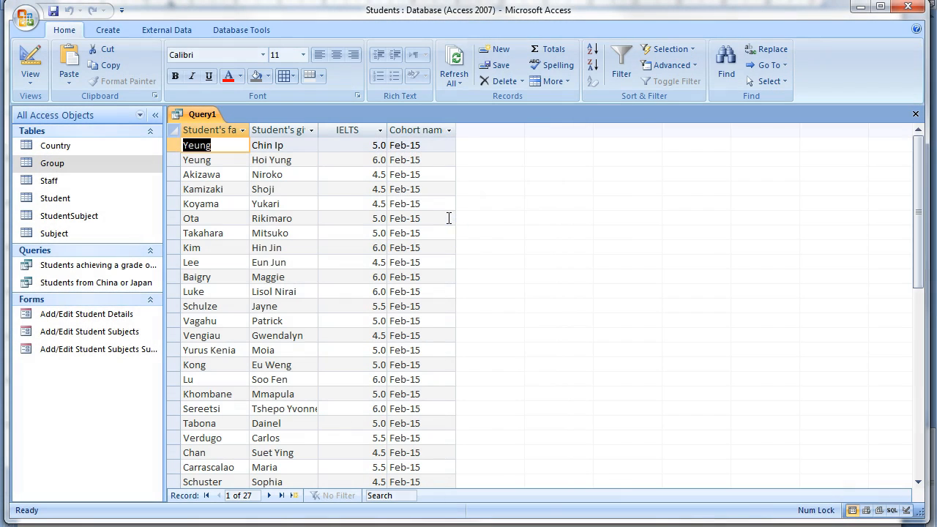
{"action": "scroll", "coordinate": [449, 219], "scroll_direction": "down", "scroll_amount": 9}
{"action": "scroll", "coordinate": [451, 236], "scroll_direction": "up", "scroll_amount": 9}
{"action": "key", "text": "alt"}
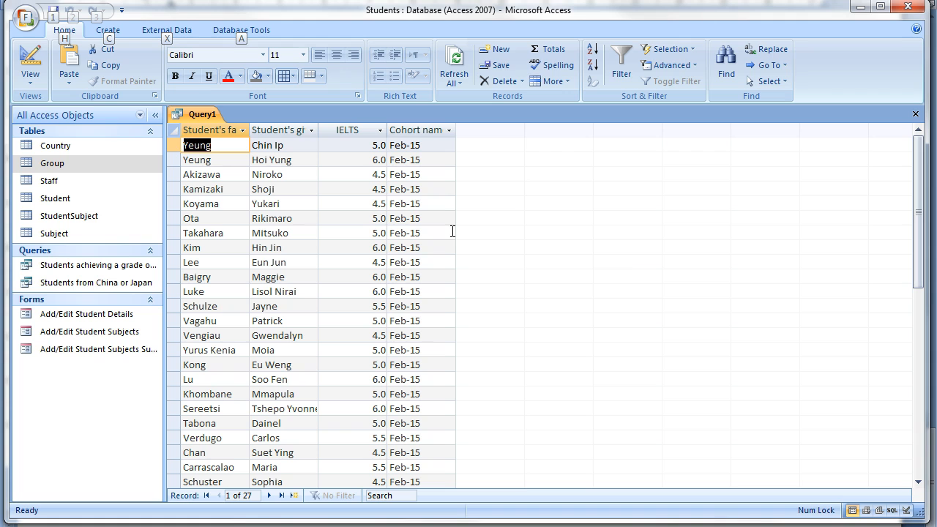
{"action": "left_click", "coordinate": [27, 63]}
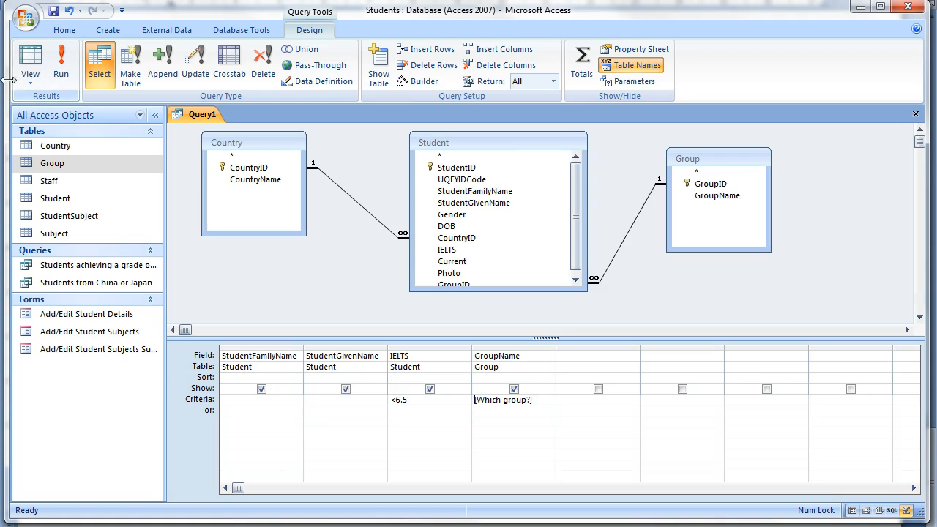
Replace the GroupName criterion with [Which month did the student start? (Feb, May, Jul, Sep)]+[In which year did they start? (13, 14, 15, ...)] and test-run it.
{"action": "left_click_drag", "start_coordinate": [534, 400], "coordinate": [444, 403]}
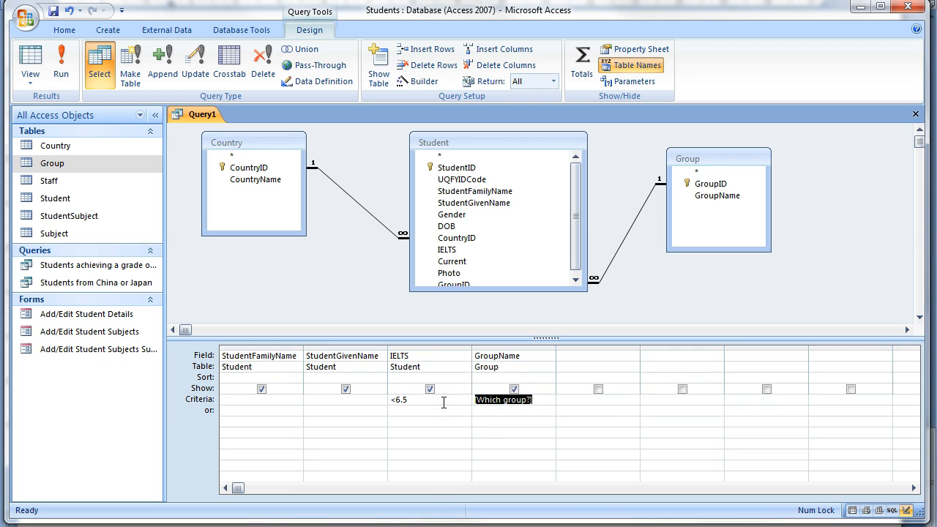
{"action": "key", "text": "Delete"}
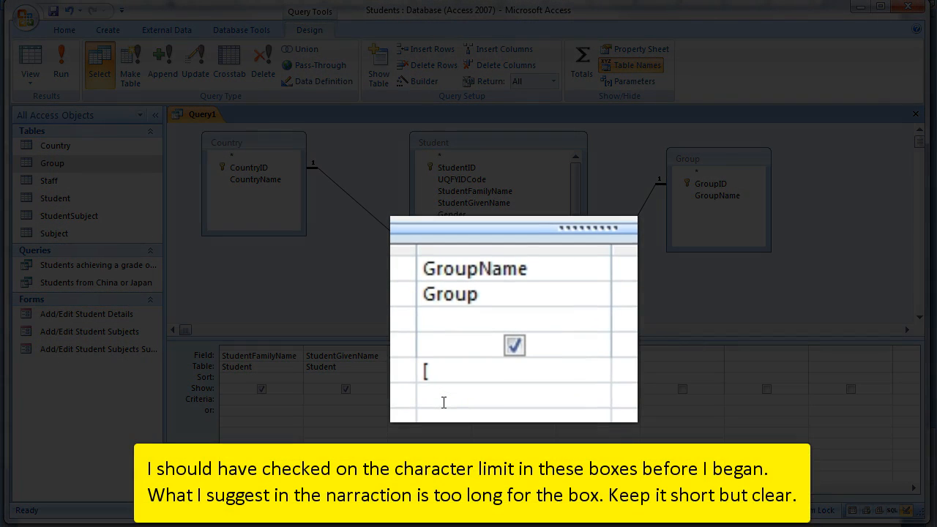
{"action": "type", "text": "[Which month "}
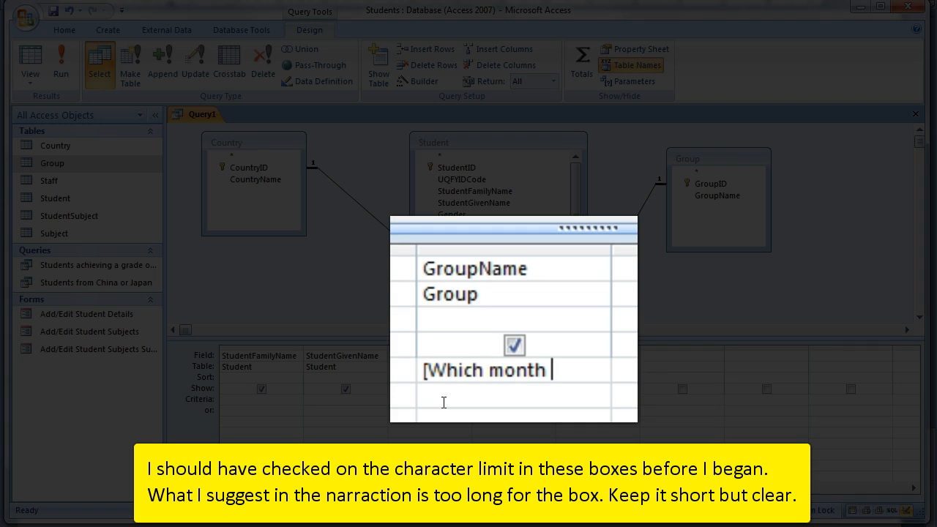
{"action": "type", "text": "did the stu"}
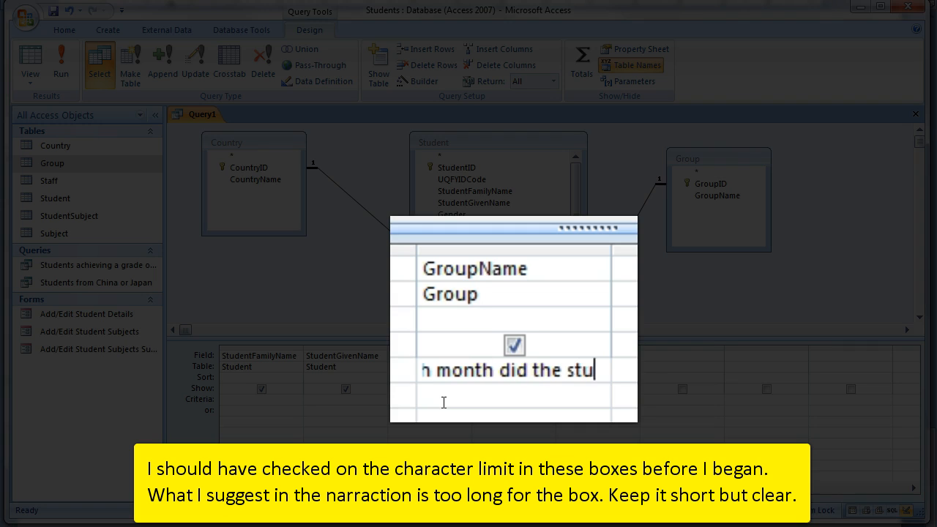
{"action": "type", "text": "dent start"}
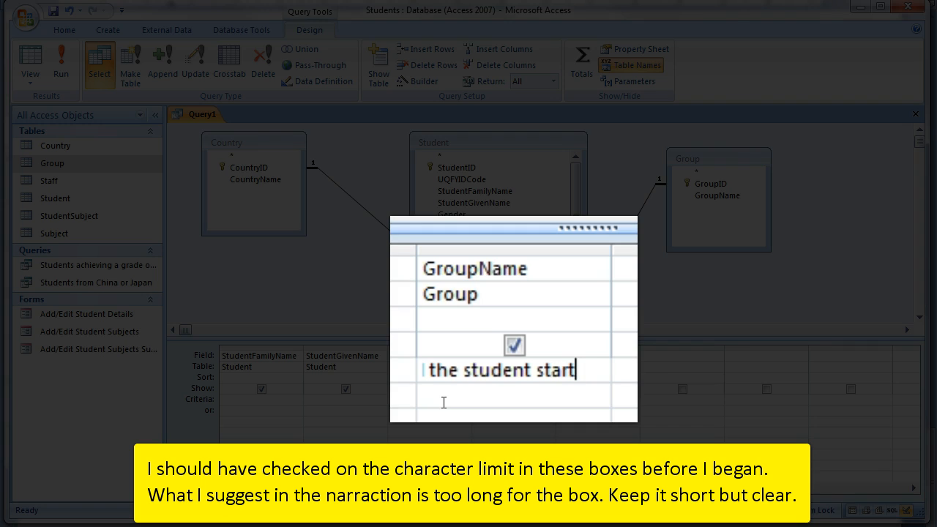
{"action": "type", "text": "? (Feb"}
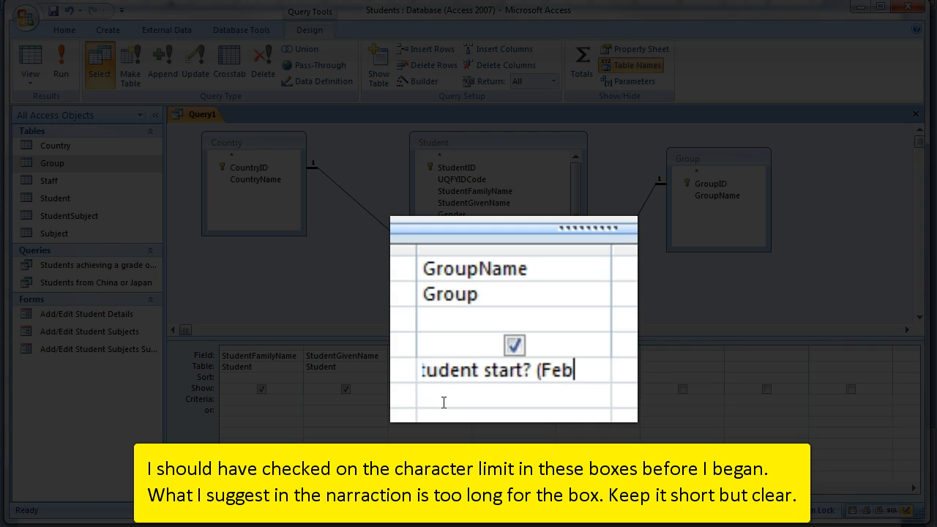
{"action": "type", "text": ", May,"}
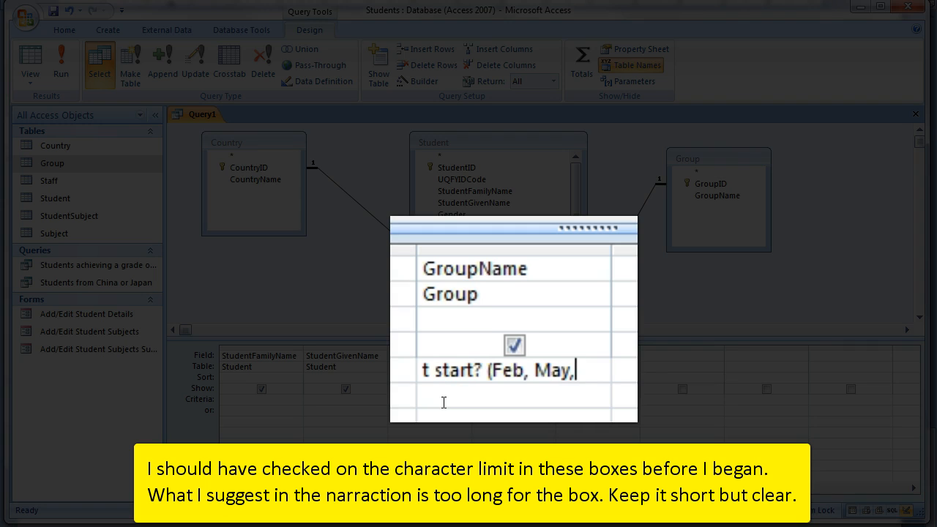
{"action": "type", "text": " Jul, Se"}
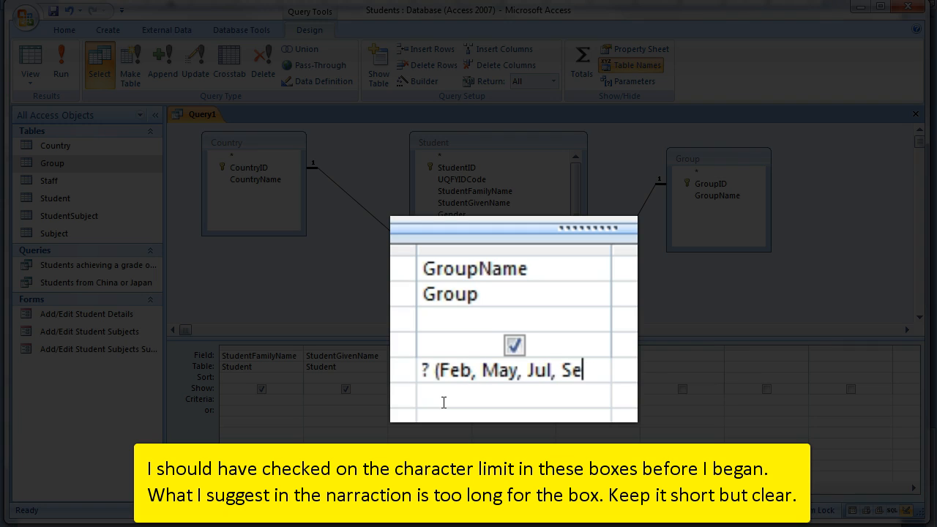
{"action": "type", "text": "p)] + [In"}
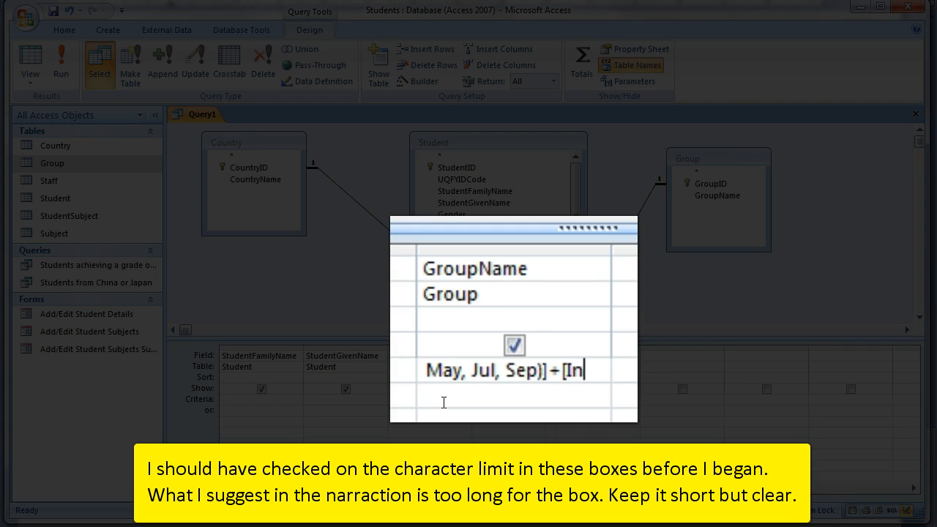
{"action": "type", "text": " which year "}
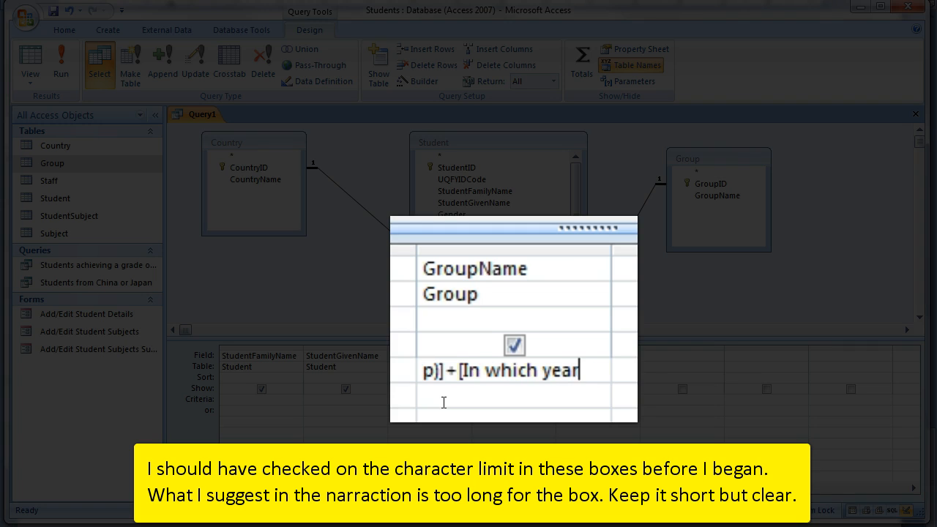
{"action": "type", "text": "did the"}
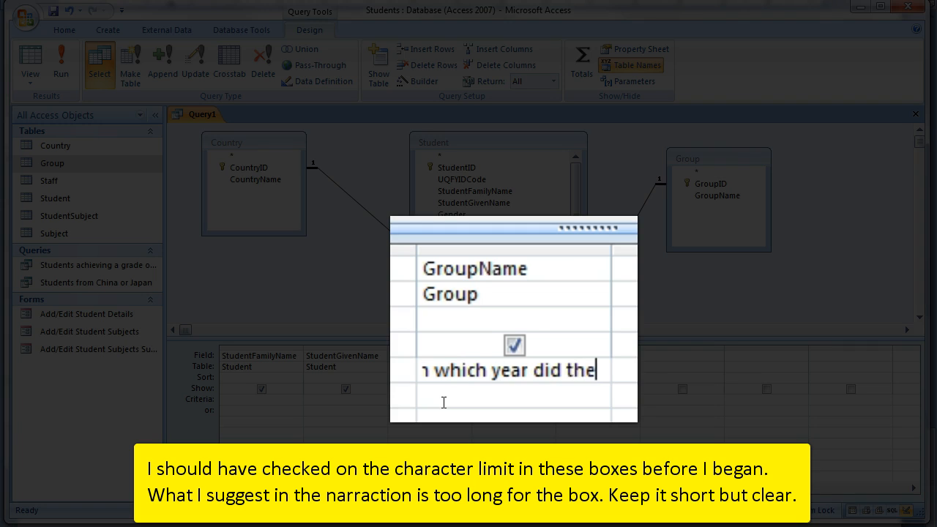
{"action": "type", "text": "y start? ("}
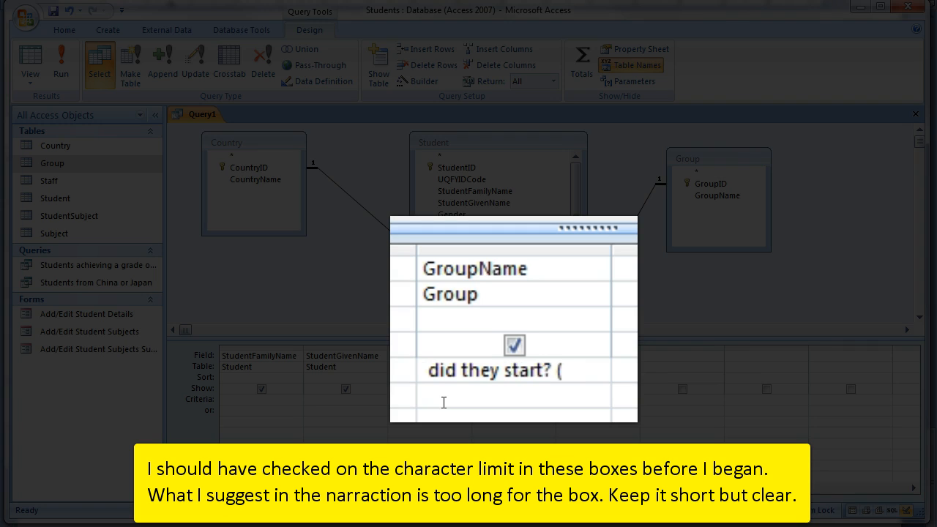
{"action": "type", "text": "13, 14, 15, ..."}
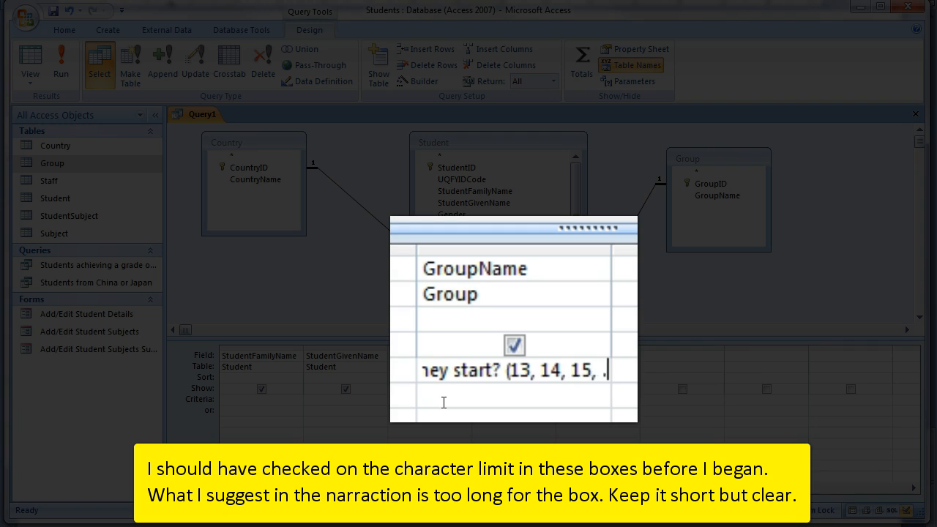
{"action": "type", "text": ")]"}
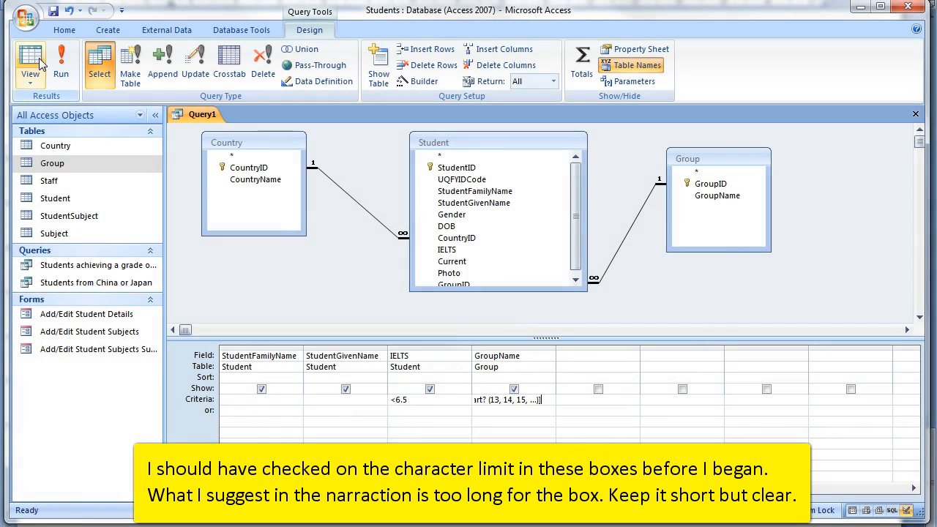
{"action": "left_click", "coordinate": [62, 76]}
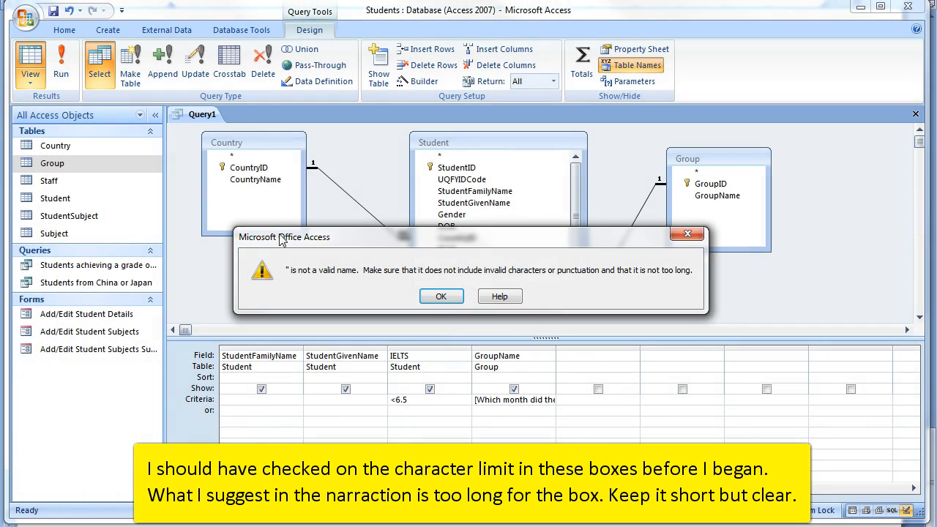
{"action": "left_click", "coordinate": [440, 297]}
Enclose the month prompt's text in quotation marks inside its brackets in the GroupName criterion and try running the query.
{"action": "key", "text": "Right"}
{"action": "key", "text": "Right"}
{"action": "key", "text": "Right"}
{"action": "key", "text": "Right"}
{"action": "key", "text": "Right"}
{"action": "key", "text": "Right"}
{"action": "key", "text": "Right"}
{"action": "key", "text": "Right"}
{"action": "key", "text": "Right"}
{"action": "key", "text": "Right"}
{"action": "key", "text": "Right"}
{"action": "key", "text": "Right"}
{"action": "key", "text": "Right"}
{"action": "key", "text": "Right"}
{"action": "key", "text": "Right"}
{"action": "key", "text": "Right"}
{"action": "key", "text": "Right"}
{"action": "key", "text": "Right"}
{"action": "key", "text": "Right"}
{"action": "key", "text": "Right"}
{"action": "key", "text": "Right"}
{"action": "key", "text": "Right"}
{"action": "key", "text": "Right"}
{"action": "key", "text": "Right"}
{"action": "key", "text": "Right"}
{"action": "key", "text": "Right"}
{"action": "key", "text": "Right"}
{"action": "key", "text": "Right"}
{"action": "key", "text": "Right"}
{"action": "key", "text": "Right"}
{"action": "key", "text": "Right"}
{"action": "key", "text": "Right"}
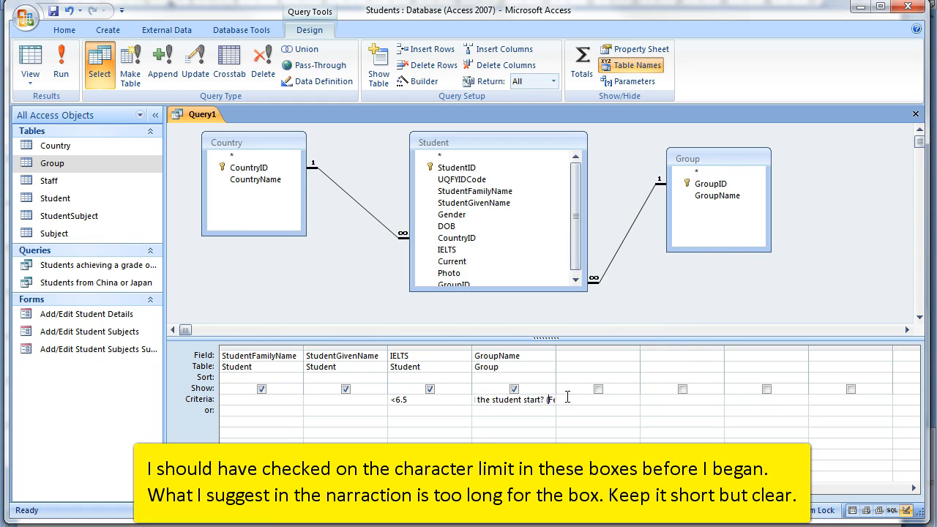
{"action": "key", "text": "Right"}
{"action": "key", "text": "Right"}
{"action": "key", "text": "Right"}
{"action": "key", "text": "Right"}
{"action": "key", "text": "Right"}
{"action": "key", "text": "Right"}
{"action": "key", "text": "Right"}
{"action": "key", "text": "Right"}
{"action": "key", "text": "Right"}
{"action": "key", "text": "Right"}
{"action": "key", "text": "Home"}
{"action": "key", "text": "shift+Tab"}
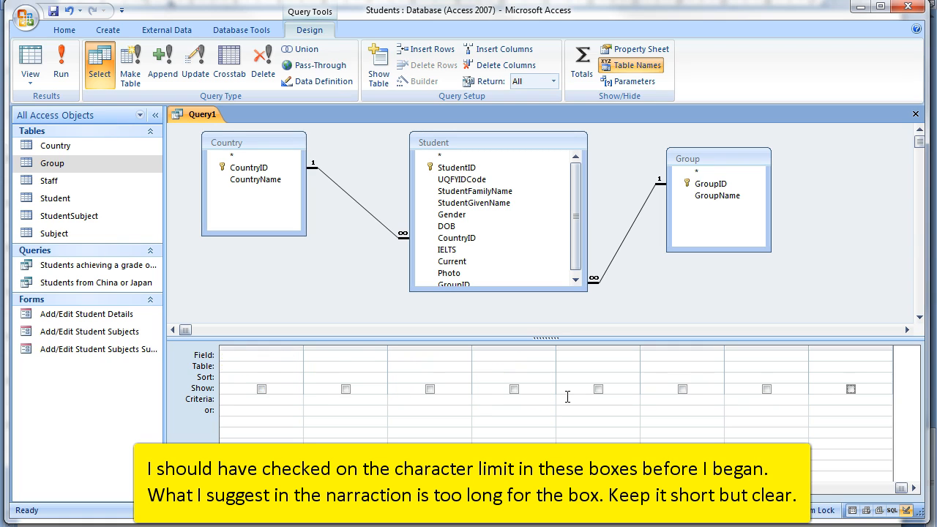
{"action": "key", "text": "Tab"}
{"action": "left_click", "coordinate": [479, 400]}
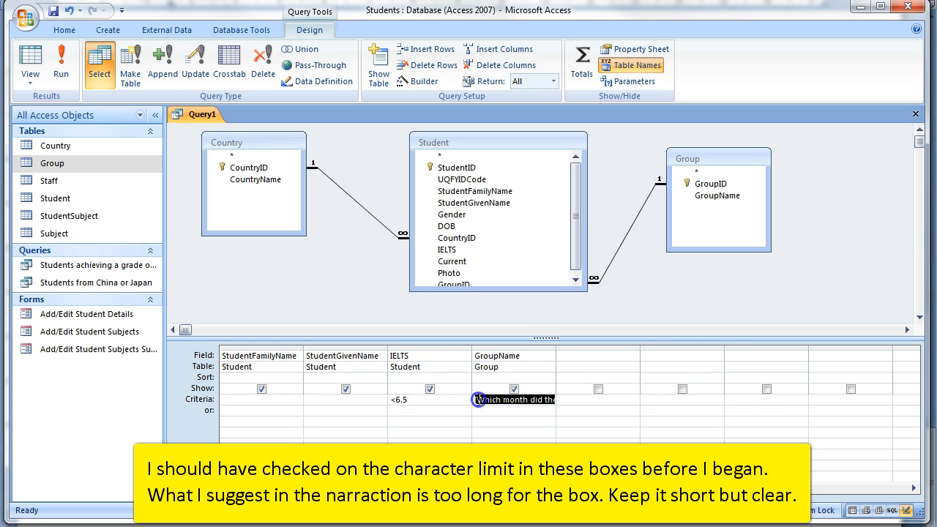
{"action": "type", "text": "\""}
{"action": "left_click", "coordinate": [33, 57]}
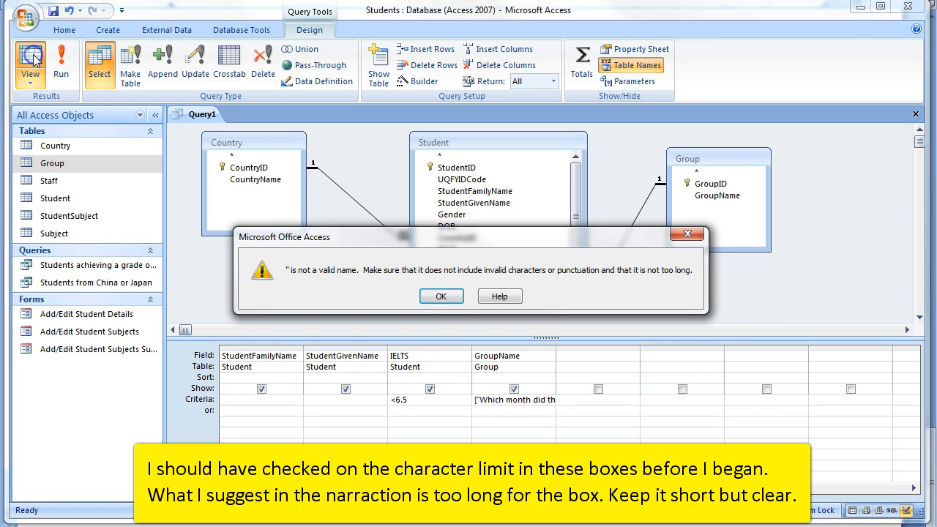
{"action": "left_click", "coordinate": [441, 296]}
Shorten the GroupName criterion, removing the (13, 14, 15, ...) hint from the year prompt, and test-run the query along the way.
{"action": "left_click_drag", "start_coordinate": [551, 400], "coordinate": [570, 400]}
{"action": "key", "text": "Left"}
{"action": "key", "text": "Left"}
{"action": "key", "text": "Left"}
{"action": "key", "text": "Left"}
{"action": "key", "text": "Left"}
{"action": "key", "text": "Left"}
{"action": "key", "text": "Left"}
{"action": "key", "text": "Left"}
{"action": "key", "text": "Left"}
{"action": "key", "text": "Left"}
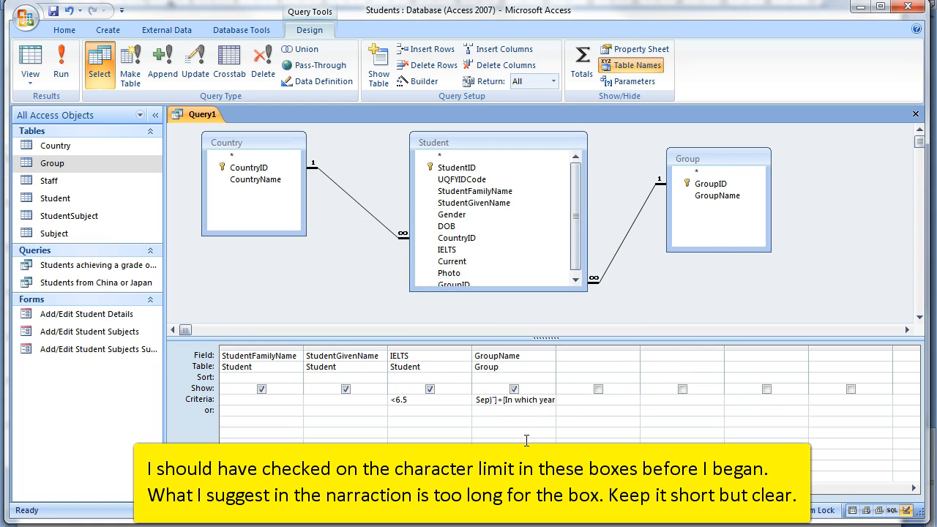
{"action": "key", "text": "BackSpace"}
{"action": "key", "text": "BackSpace"}
{"action": "key", "text": "BackSpace"}
{"action": "key", "text": "BackSpace"}
{"action": "key", "text": "BackSpace"}
{"action": "key", "text": "BackSpace"}
{"action": "key", "text": "BackSpace"}
{"action": "key", "text": "BackSpace"}
{"action": "key", "text": "BackSpace"}
{"action": "key", "text": "BackSpace"}
{"action": "key", "text": "BackSpace"}
{"action": "key", "text": "BackSpace"}
{"action": "key", "text": "Home"}
{"action": "left_click", "coordinate": [30, 60]}
{"action": "left_click", "coordinate": [441, 296]}
{"action": "left_click_drag", "start_coordinate": [533, 400], "coordinate": [555, 401]}
{"action": "key", "text": "Delete"}
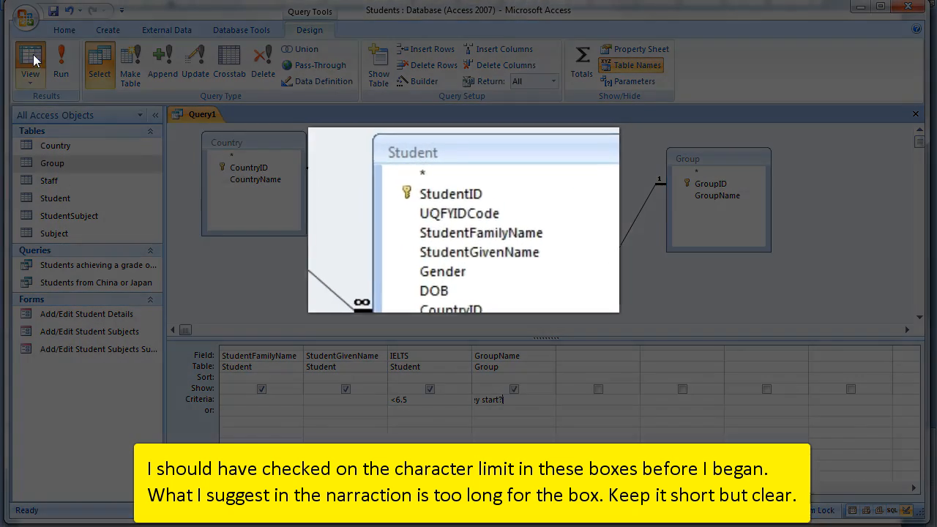
Test-run the query with Feb as the start month and 15 as the year, and return to the query design.
{"action": "left_click", "coordinate": [33, 60]}
{"action": "type", "text": "Feb"}
{"action": "key", "text": "Return"}
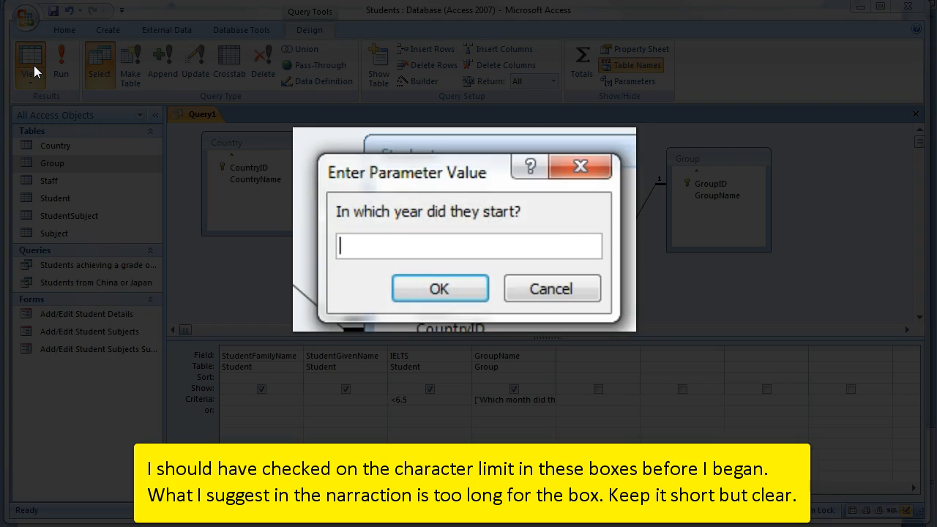
{"action": "type", "text": "15"}
{"action": "key", "text": "Return"}
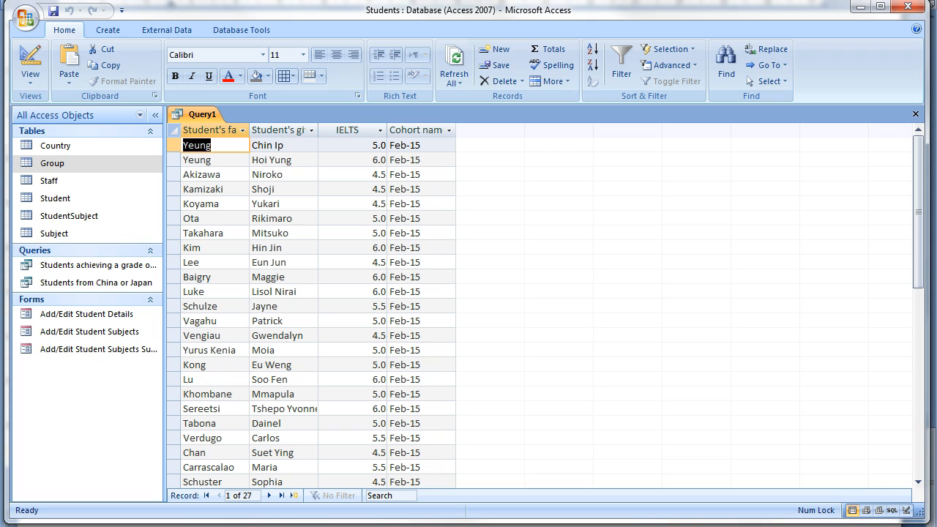
{"action": "left_click", "coordinate": [32, 63]}
Test-run the query with Sep as the start month and 15 as the year, and return to the query design.
{"action": "left_click", "coordinate": [32, 63]}
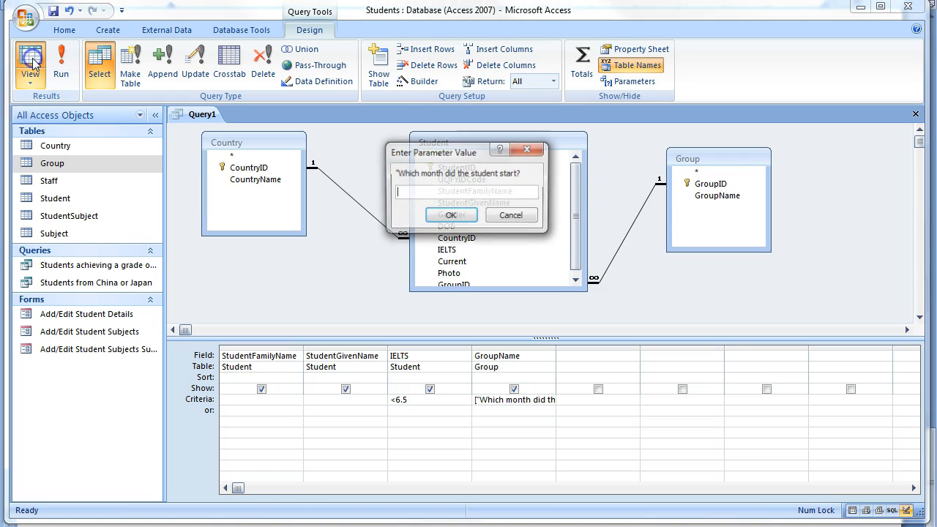
{"action": "type", "text": "Sep"}
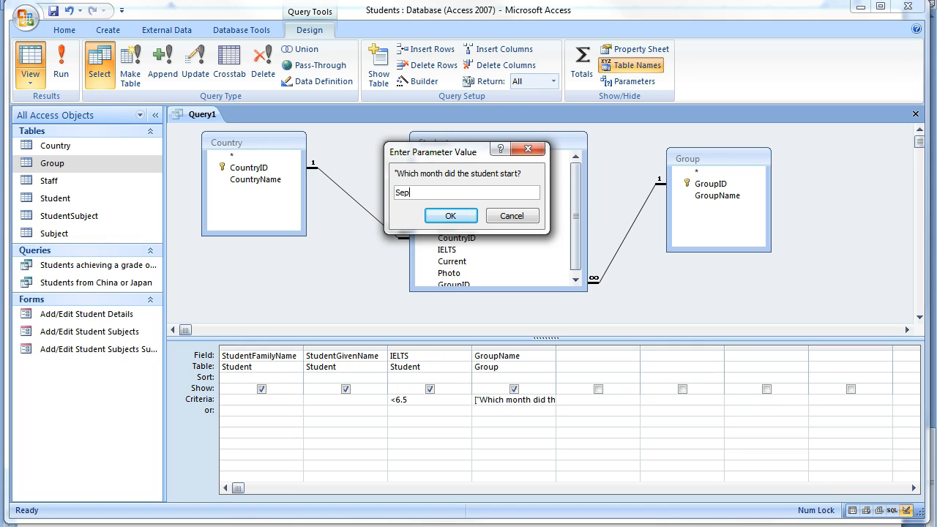
{"action": "key", "text": "Return"}
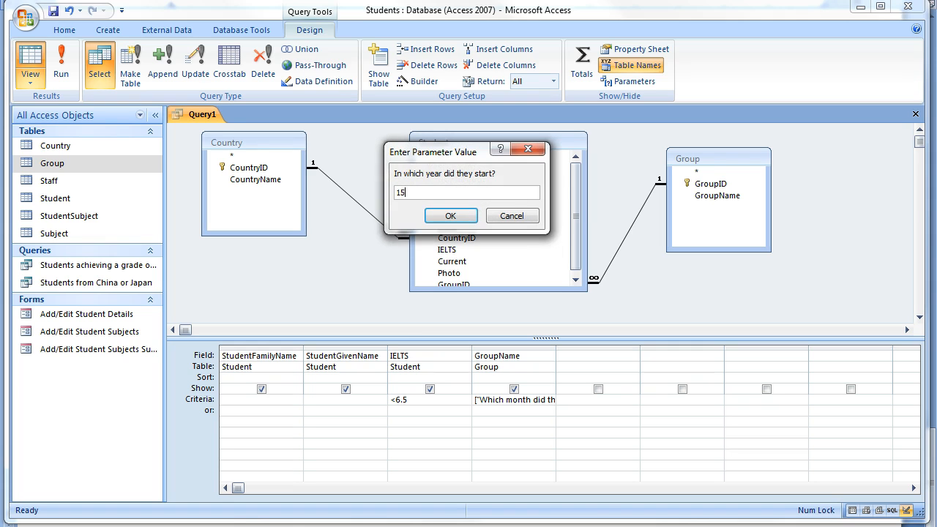
{"action": "type", "text": "15"}
{"action": "key", "text": "Return"}
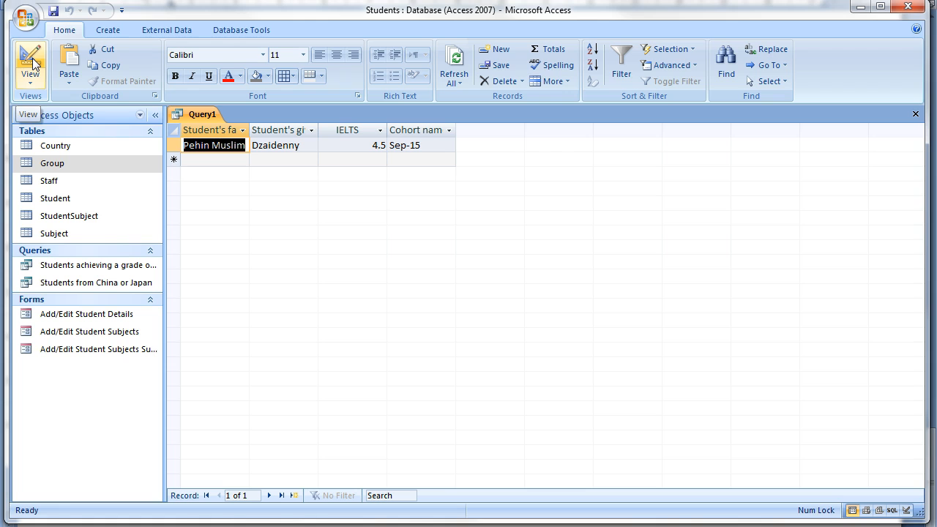
{"action": "left_click", "coordinate": [32, 63]}
Test-run the query with Jul as the start month and 14 as the year, and return to the query design.
{"action": "left_click", "coordinate": [32, 63]}
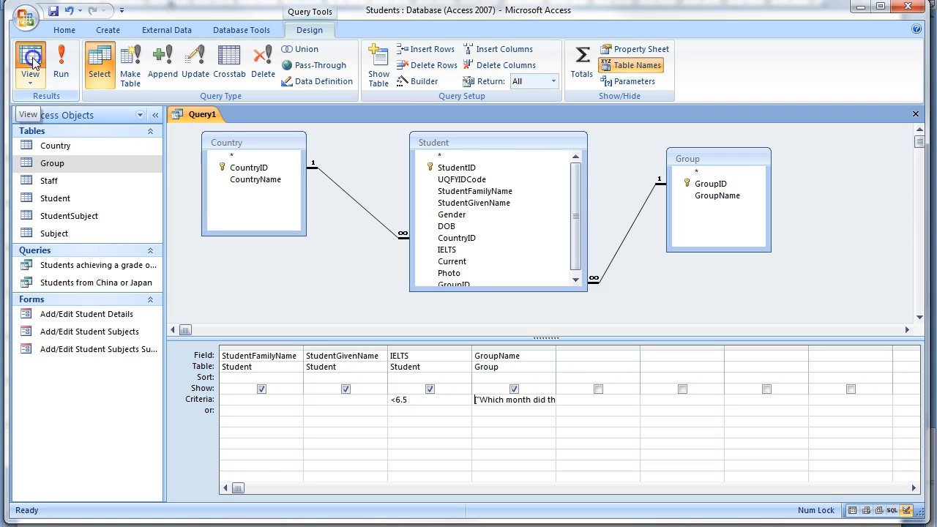
{"action": "type", "text": "Jul"}
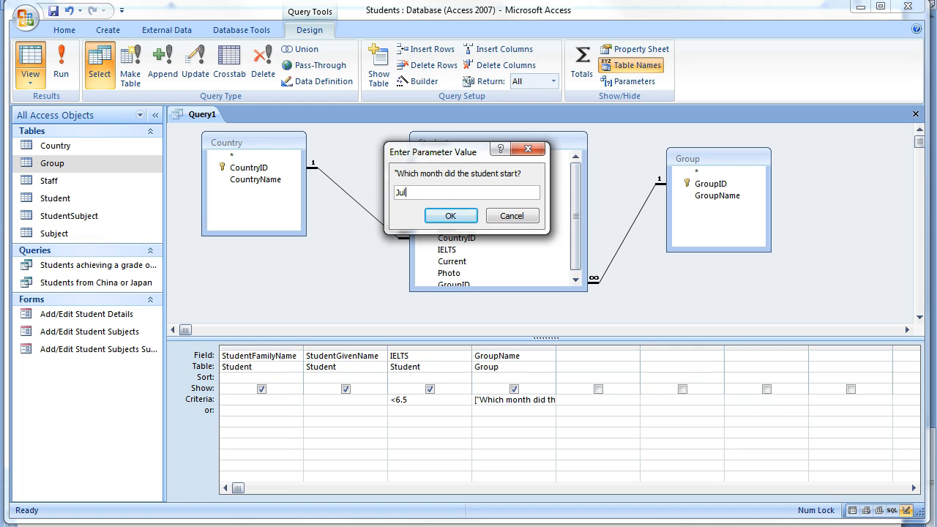
{"action": "key", "text": "Return"}
{"action": "type", "text": "14"}
{"action": "key", "text": "Return"}
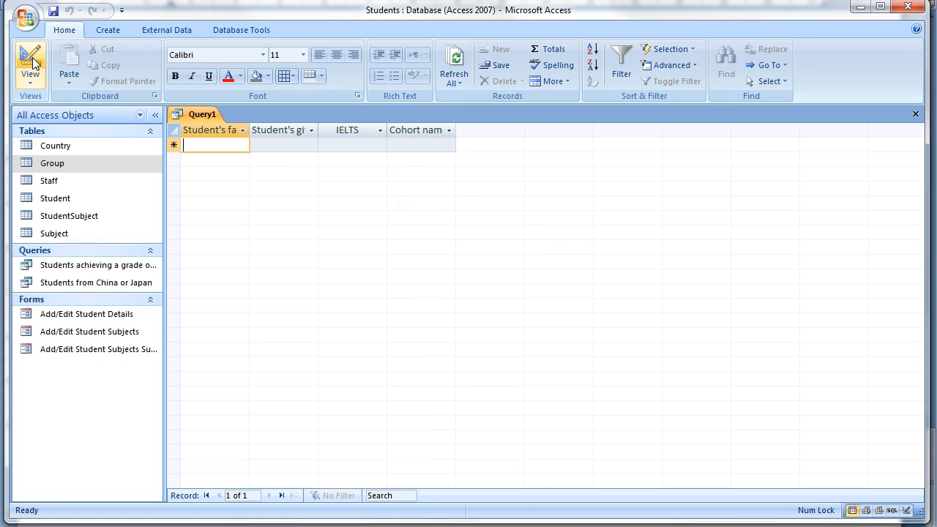
{"action": "left_click", "coordinate": [30, 59]}
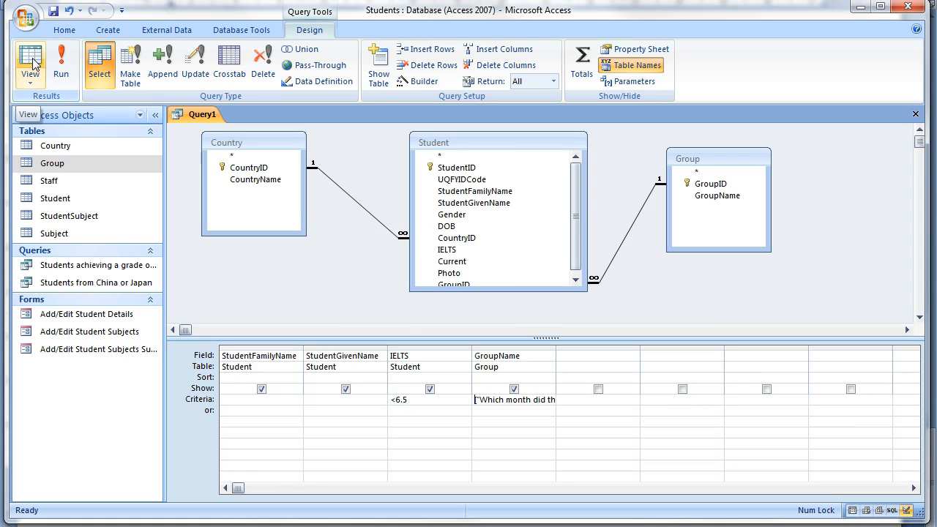
Test-run the query with lowercase feb as the start month and 15 as the year.
{"action": "left_click", "coordinate": [32, 60]}
{"action": "type", "text": "feb"}
{"action": "key", "text": "Return"}
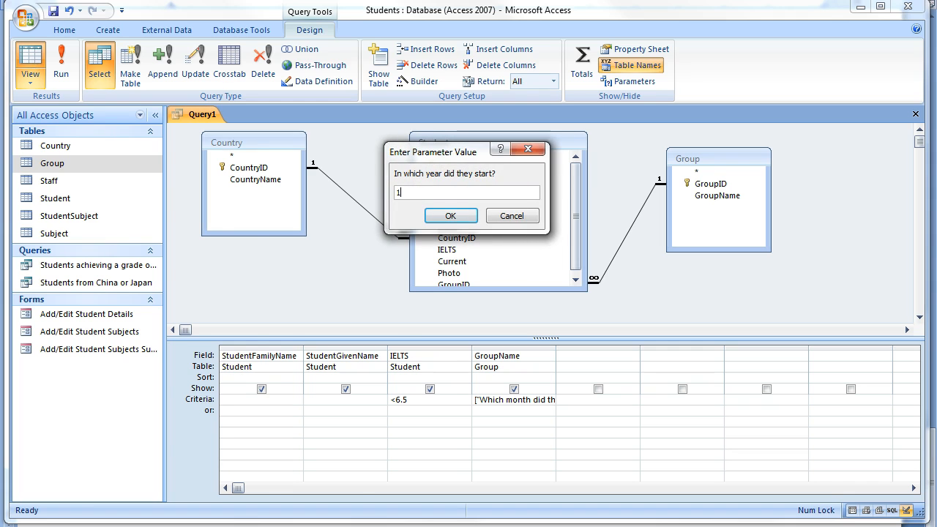
{"action": "key", "text": "Return"}
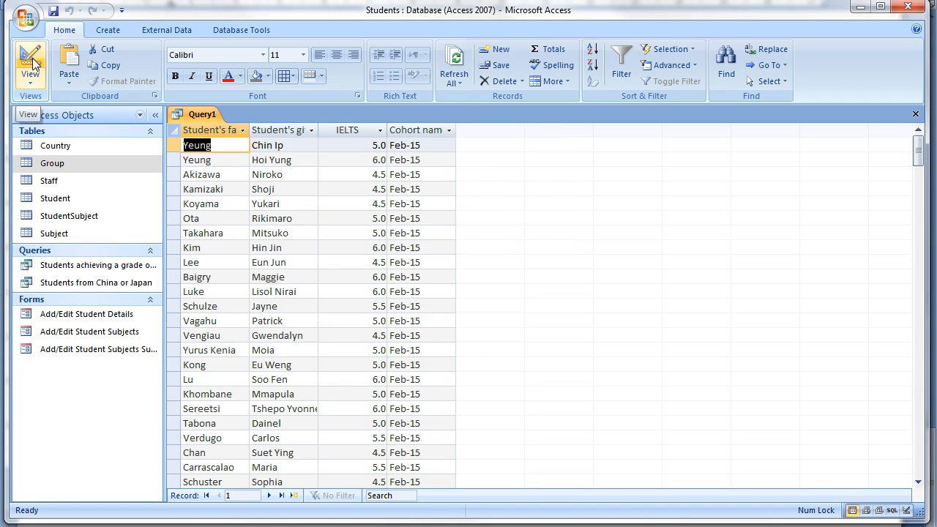
In the query design, hide the GroupName column from the results and enlarge the Student field list until all its fields fit.
{"action": "left_click", "coordinate": [32, 60]}
{"action": "left_click", "coordinate": [514, 389]}
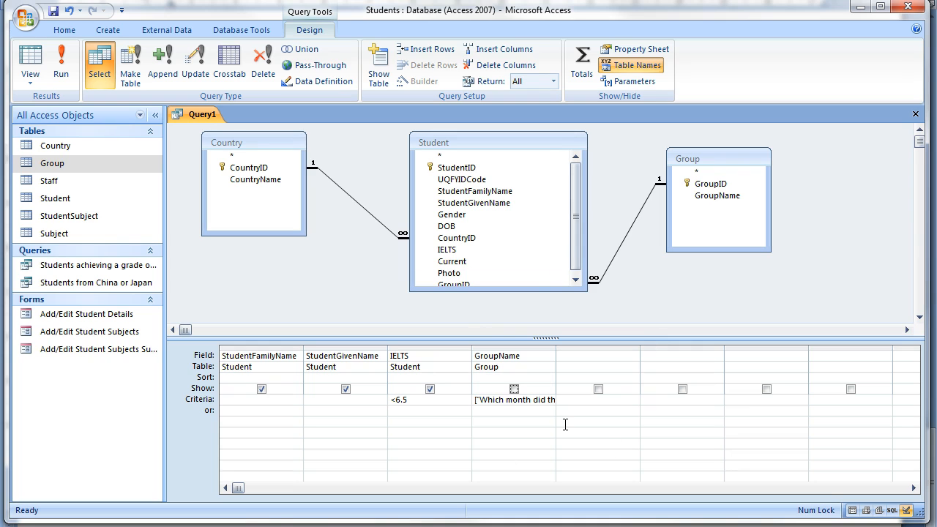
{"action": "left_click_drag", "start_coordinate": [535, 291], "coordinate": [538, 317]}
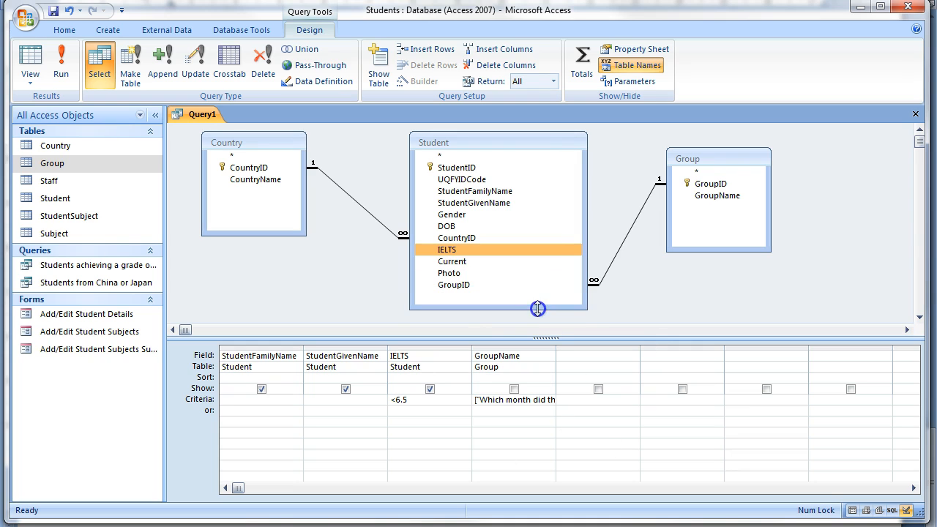
Add CountryName from the Country table twice and a second IELTS field from the Student table to the query grid.
{"action": "double_click", "coordinate": [278, 182]}
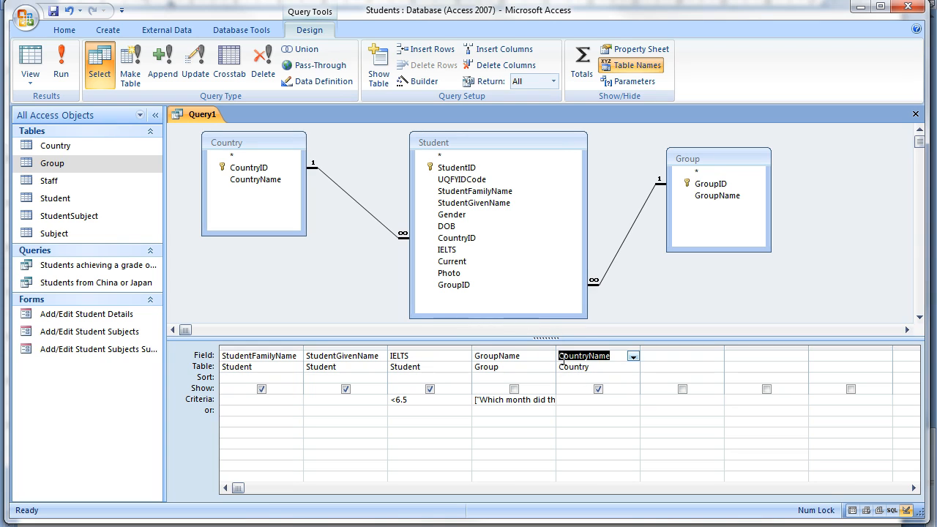
{"action": "left_click", "coordinate": [253, 180]}
{"action": "double_click", "coordinate": [253, 181]}
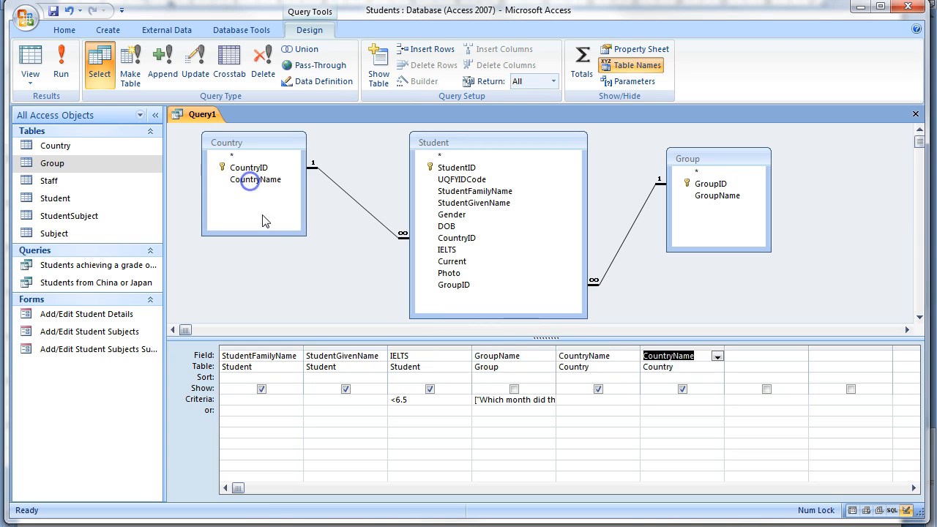
{"action": "left_click", "coordinate": [445, 252]}
{"action": "double_click", "coordinate": [444, 253]}
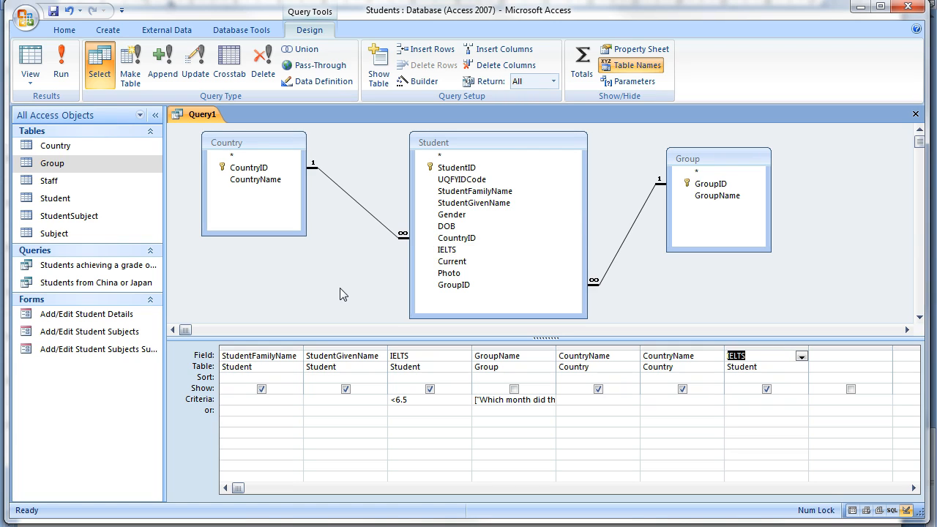
Move the first CountryName column to the start of the grid, sorted ascending and hidden from the results.
{"action": "left_click", "coordinate": [568, 347]}
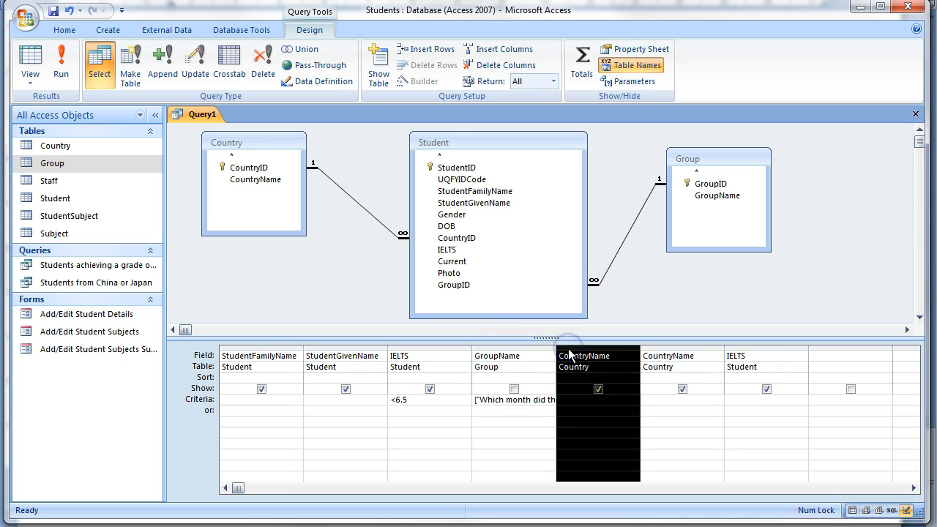
{"action": "left_click_drag", "start_coordinate": [568, 351], "coordinate": [262, 361]}
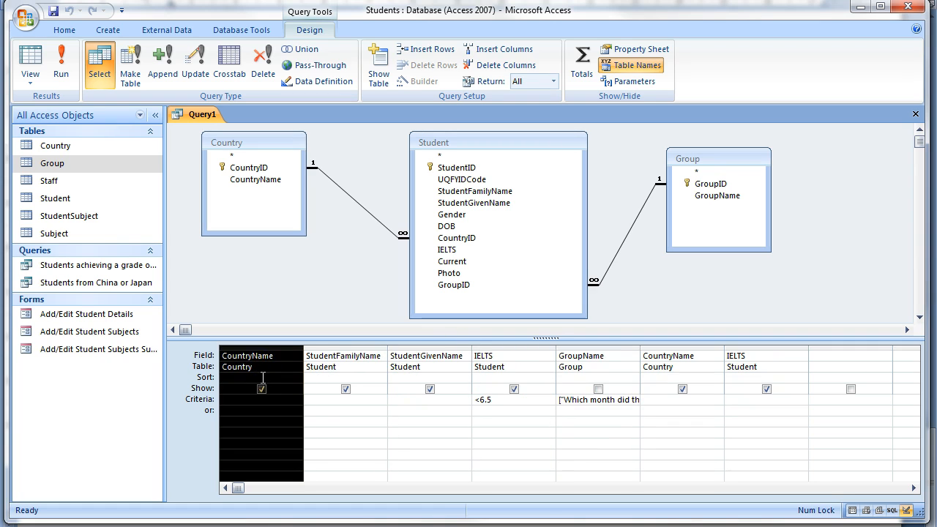
{"action": "left_click", "coordinate": [246, 376]}
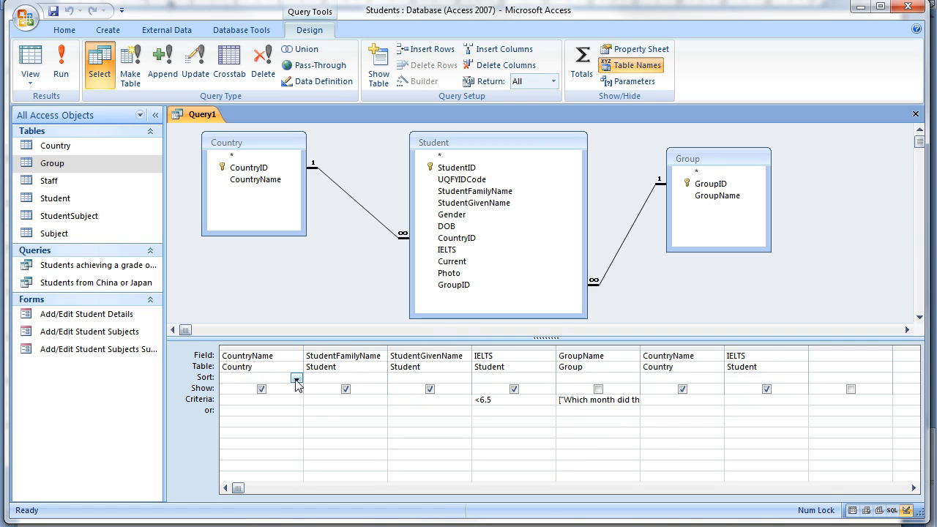
{"action": "left_click", "coordinate": [296, 379]}
{"action": "left_click", "coordinate": [263, 386]}
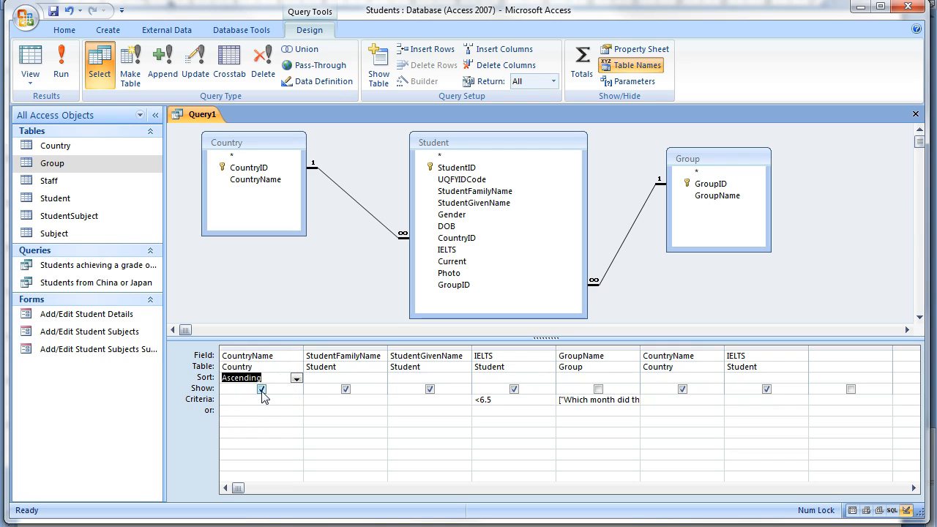
{"action": "left_click", "coordinate": [262, 391]}
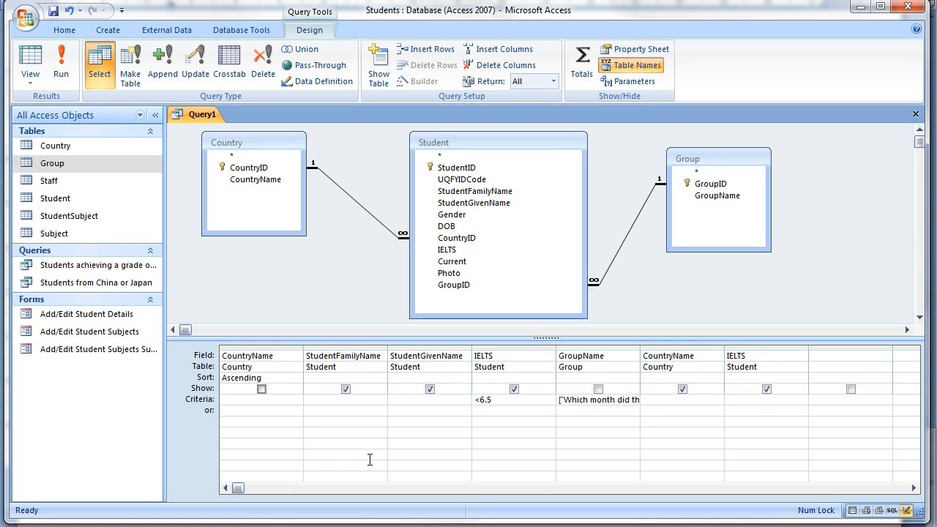
Move the IELTS column with the <6.5 criterion directly after the leading CountryName column, sorted descending and hidden from the results.
{"action": "key", "text": "alt"}
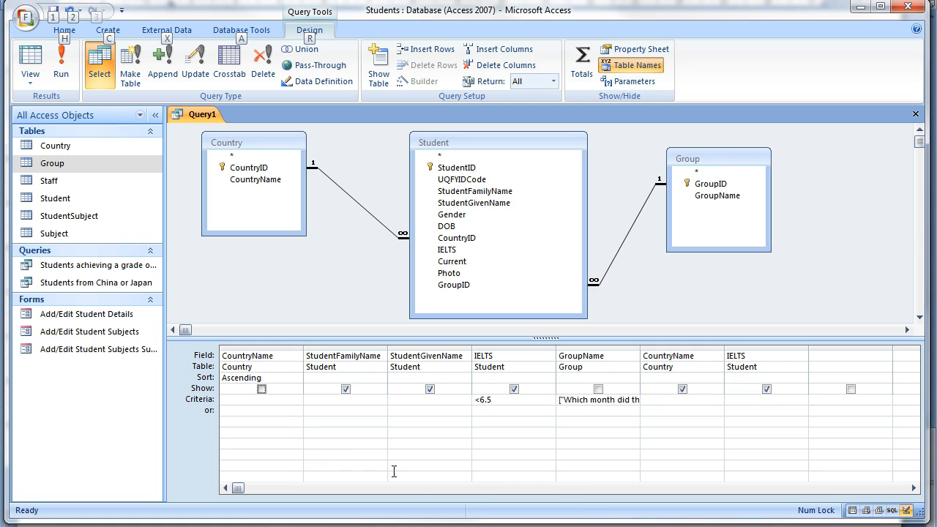
{"action": "left_click", "coordinate": [513, 348]}
{"action": "left_click_drag", "start_coordinate": [514, 348], "coordinate": [359, 368]}
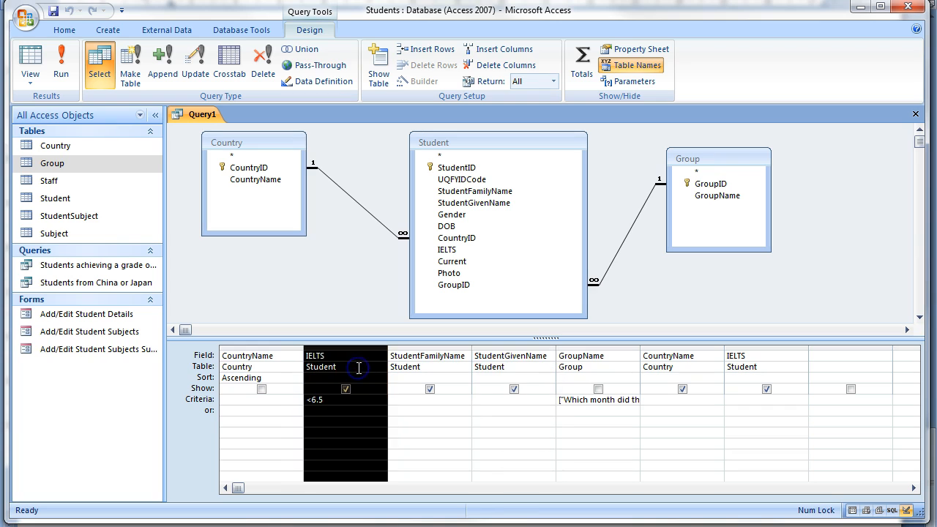
{"action": "left_click", "coordinate": [330, 377]}
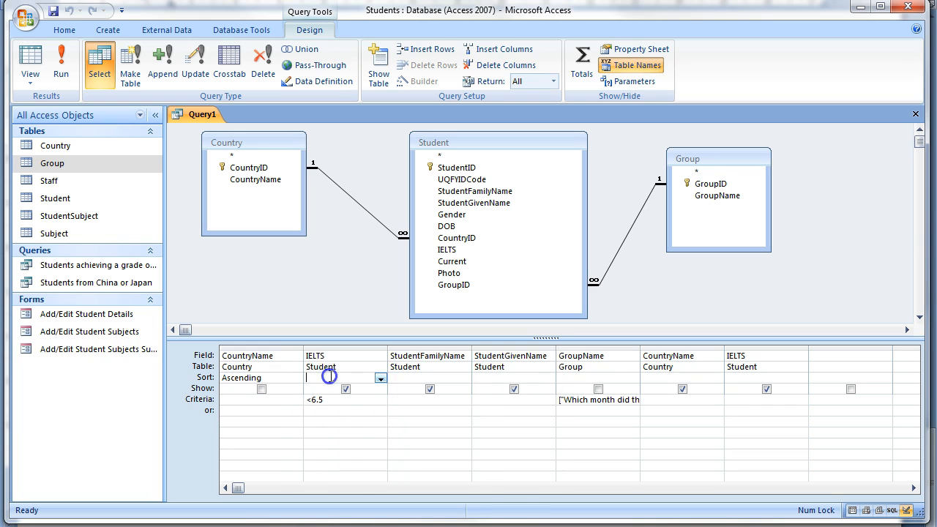
{"action": "left_click", "coordinate": [380, 378]}
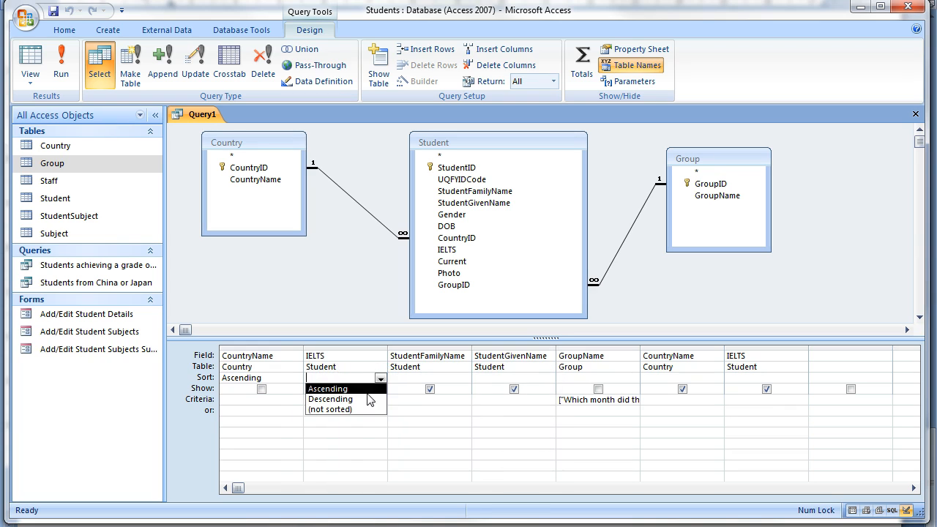
{"action": "left_click", "coordinate": [359, 399]}
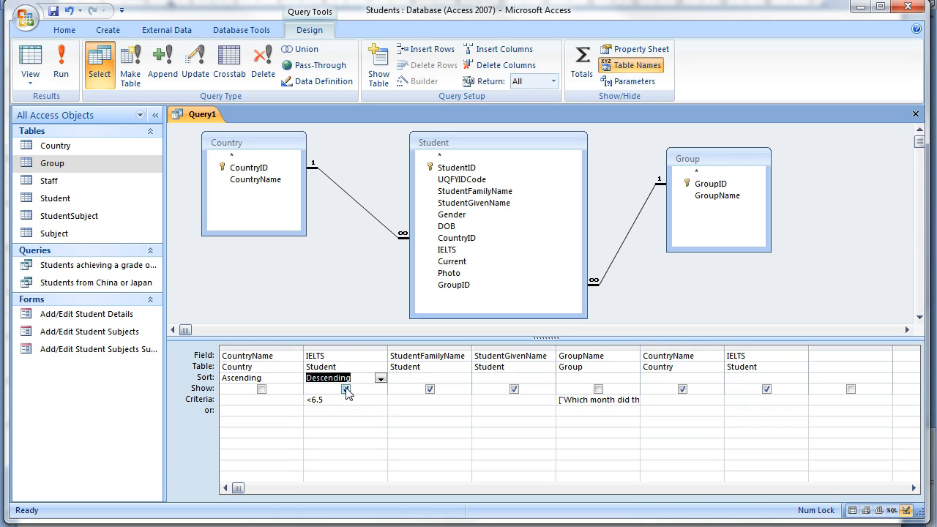
{"action": "left_click", "coordinate": [346, 389]}
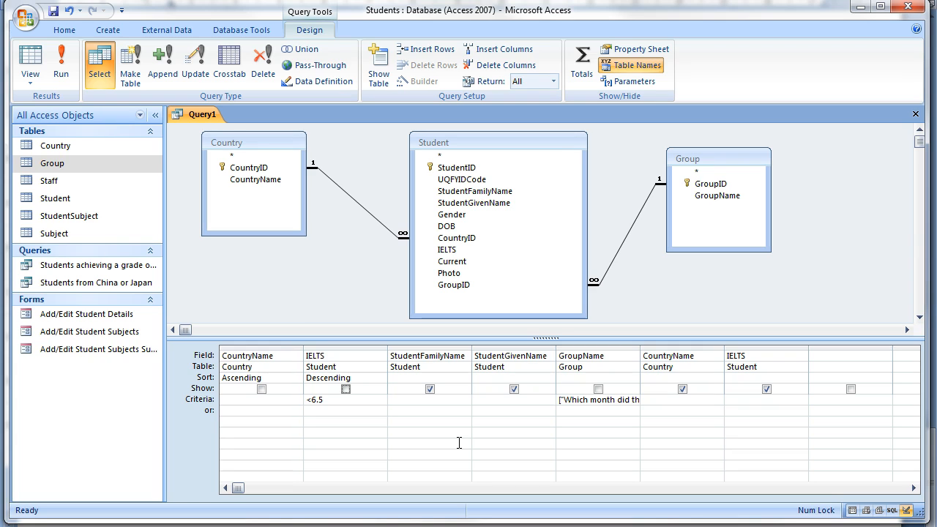
Sort both the StudentFamilyName and StudentGivenName columns in ascending order.
{"action": "left_click", "coordinate": [419, 378]}
{"action": "left_click", "coordinate": [465, 379]}
{"action": "left_click", "coordinate": [448, 387]}
{"action": "left_click", "coordinate": [509, 376]}
{"action": "left_click", "coordinate": [549, 378]}
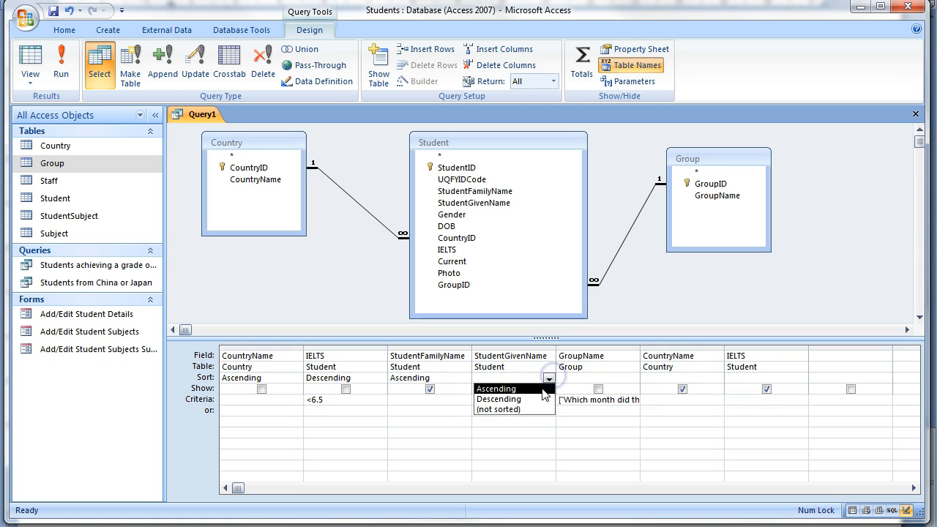
{"action": "left_click", "coordinate": [543, 390]}
{"action": "left_click", "coordinate": [534, 401]}
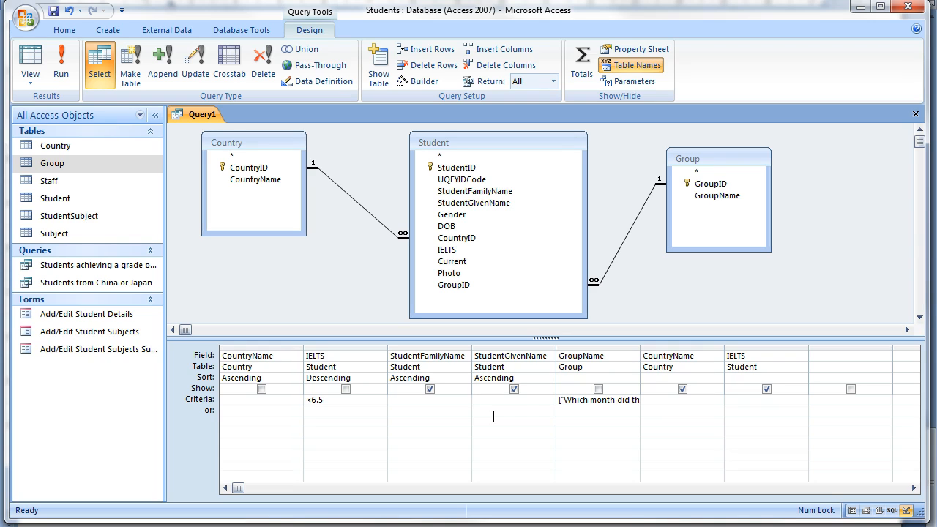
Move the displayed CountryName and IELTS columns ahead of GroupName, so that they follow StudentGivenName in that order.
{"action": "left_click", "coordinate": [683, 346]}
{"action": "left_click_drag", "start_coordinate": [683, 341], "coordinate": [598, 360]}
{"action": "left_click", "coordinate": [766, 348]}
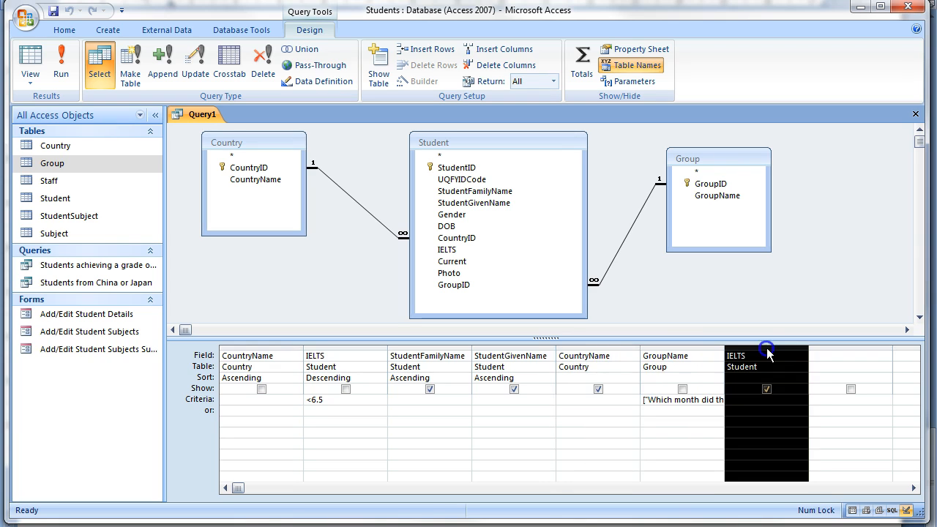
{"action": "left_click_drag", "start_coordinate": [766, 356], "coordinate": [686, 358]}
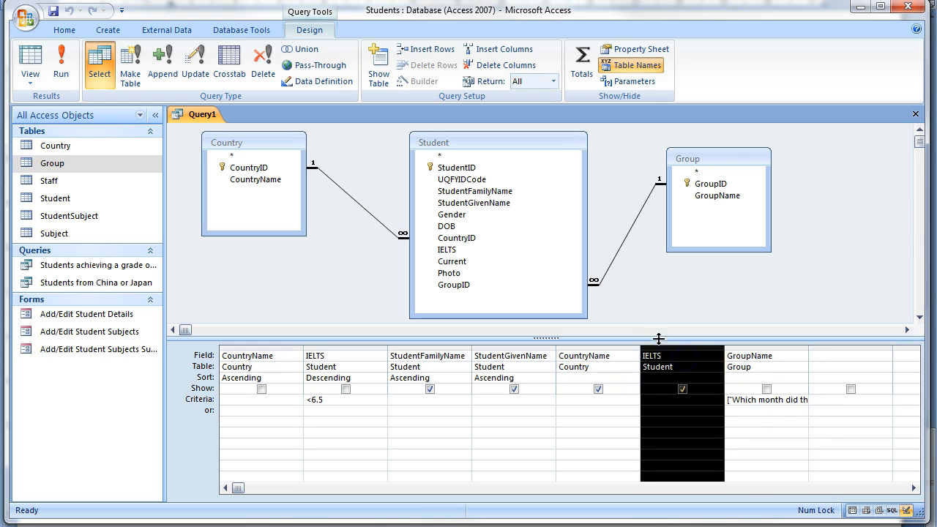
{"action": "left_click", "coordinate": [776, 423]}
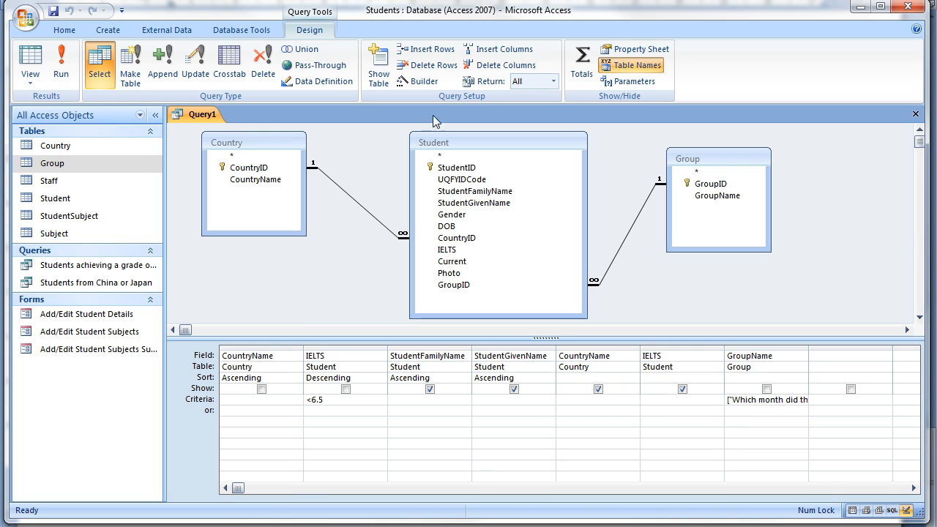
Run the query with feb as the start month and 15 as the year to check the sorted list.
{"action": "left_click", "coordinate": [30, 65]}
{"action": "type", "text": "feb"}
{"action": "key", "text": "Return"}
{"action": "type", "text": "1`"}
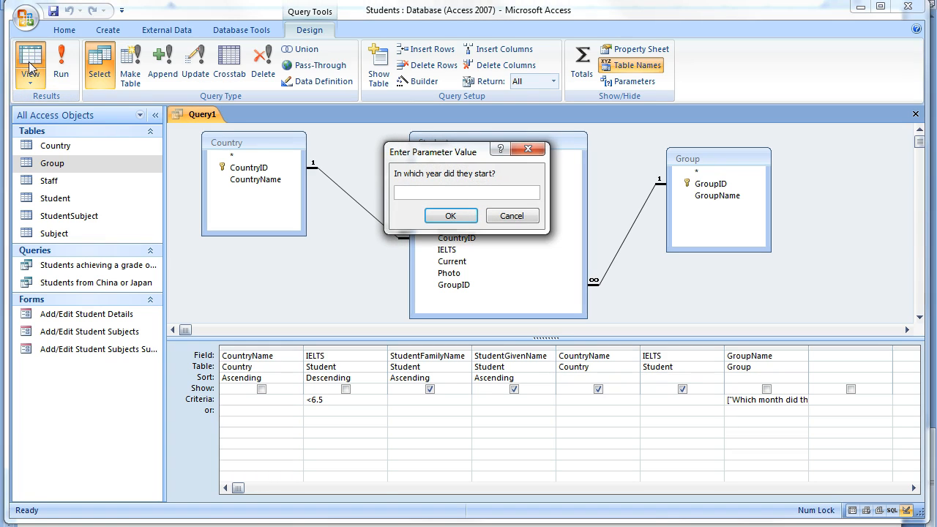
{"action": "key", "text": "BackSpace"}
{"action": "type", "text": "0"}
{"action": "key", "text": "Return"}
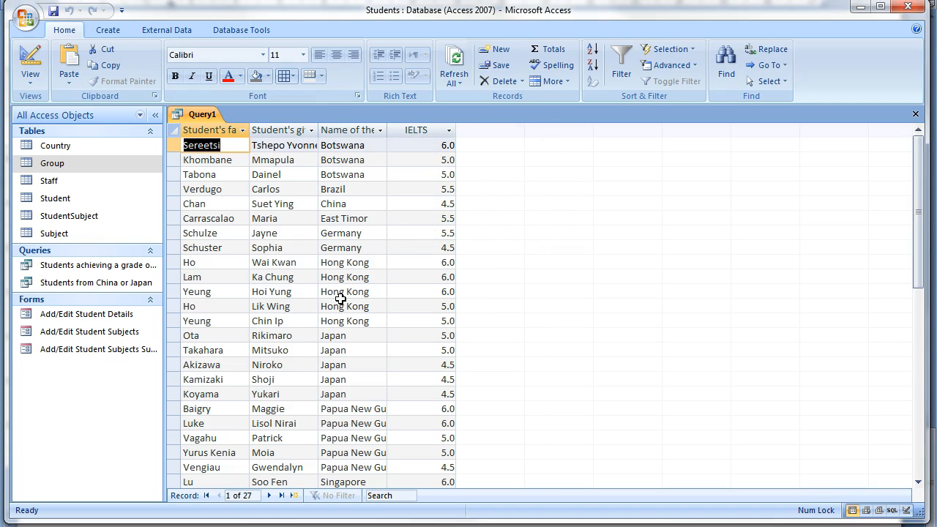
Widen the family name, given name and country columns in the query results and check the sorted records.
{"action": "left_click_drag", "start_coordinate": [252, 134], "coordinate": [270, 132]}
{"action": "left_click_drag", "start_coordinate": [339, 130], "coordinate": [359, 129]}
{"action": "left_click_drag", "start_coordinate": [429, 129], "coordinate": [452, 133]}
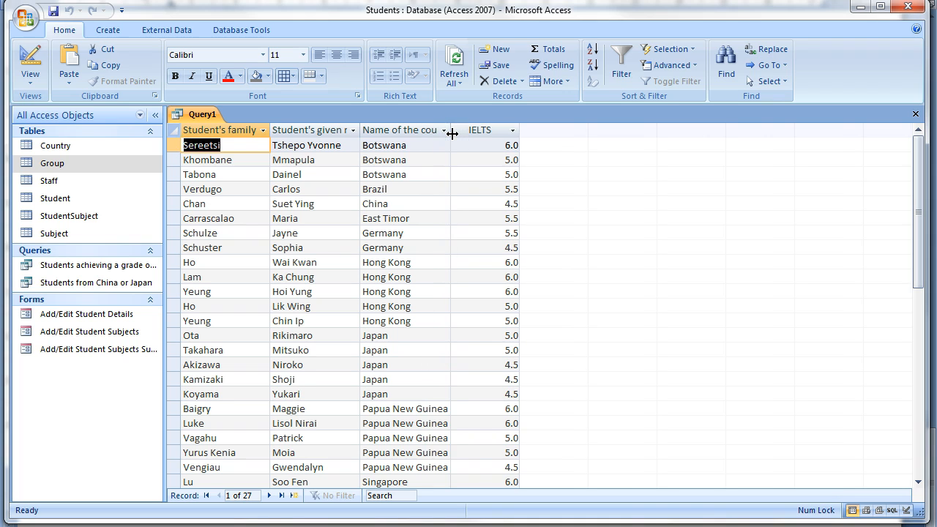
{"action": "scroll", "coordinate": [396, 247], "scroll_direction": "down", "scroll_amount": 2}
{"action": "scroll", "coordinate": [396, 247], "scroll_direction": "down", "scroll_amount": 2}
{"action": "scroll", "coordinate": [396, 246], "scroll_direction": "up", "scroll_amount": 3}
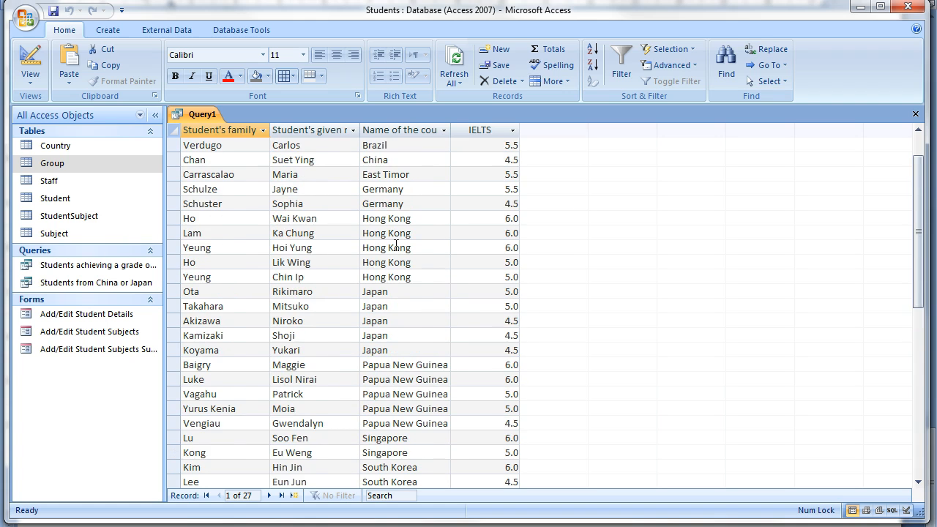
{"action": "scroll", "coordinate": [397, 246], "scroll_direction": "up", "scroll_amount": 1}
Return the query to its design and save it as IELTS Concerns.
{"action": "left_click", "coordinate": [30, 62]}
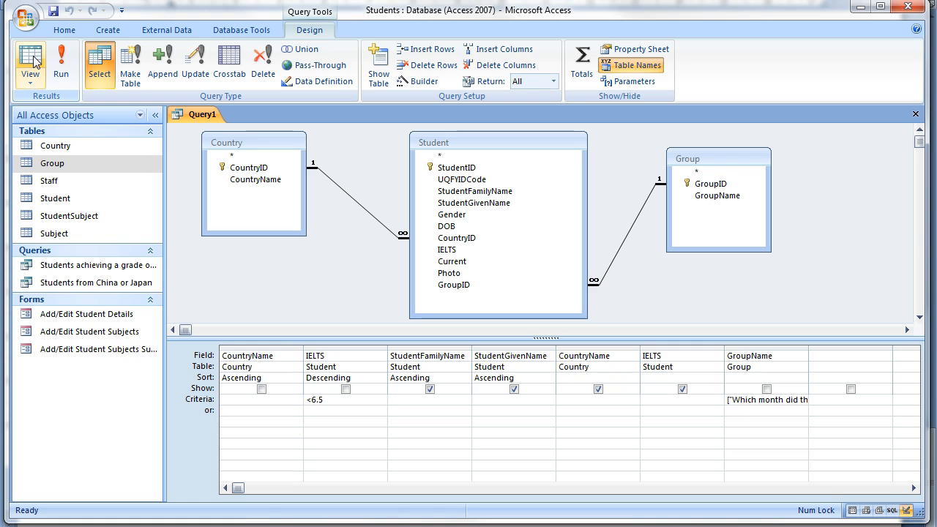
{"action": "left_click", "coordinate": [54, 11]}
{"action": "type", "text": "IELTS C"}
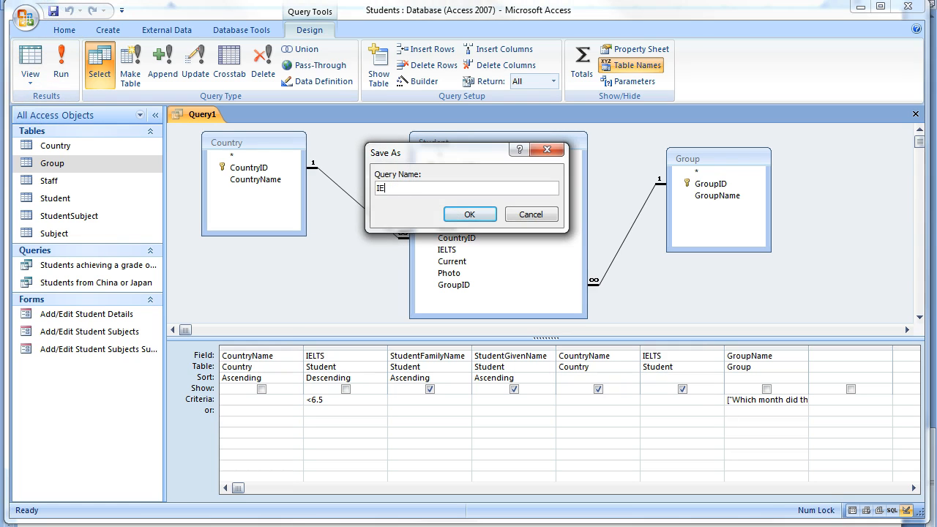
{"action": "type", "text": "oncerns"}
{"action": "left_click", "coordinate": [460, 217]}
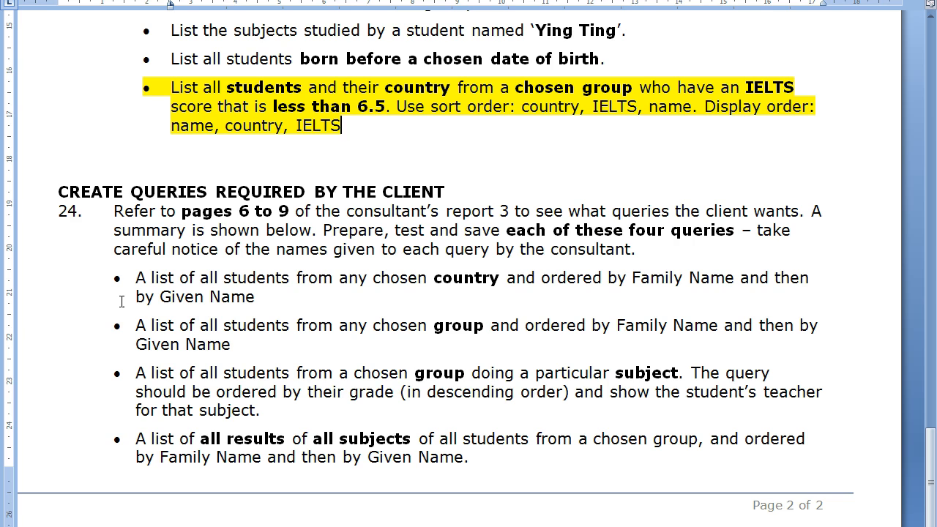
Switch to the Word task sheet and select the four bulleted client query requirements under item 24.
{"action": "left_click_drag", "start_coordinate": [136, 277], "coordinate": [487, 459]}
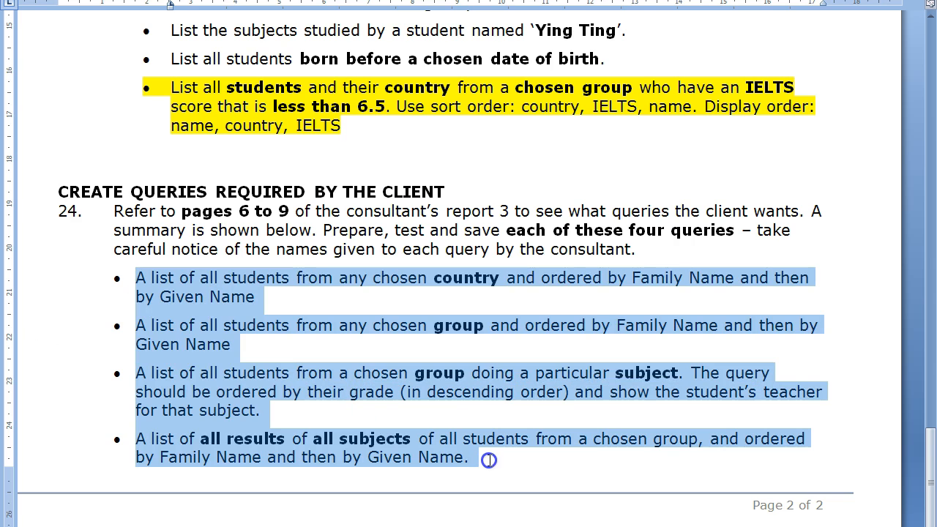